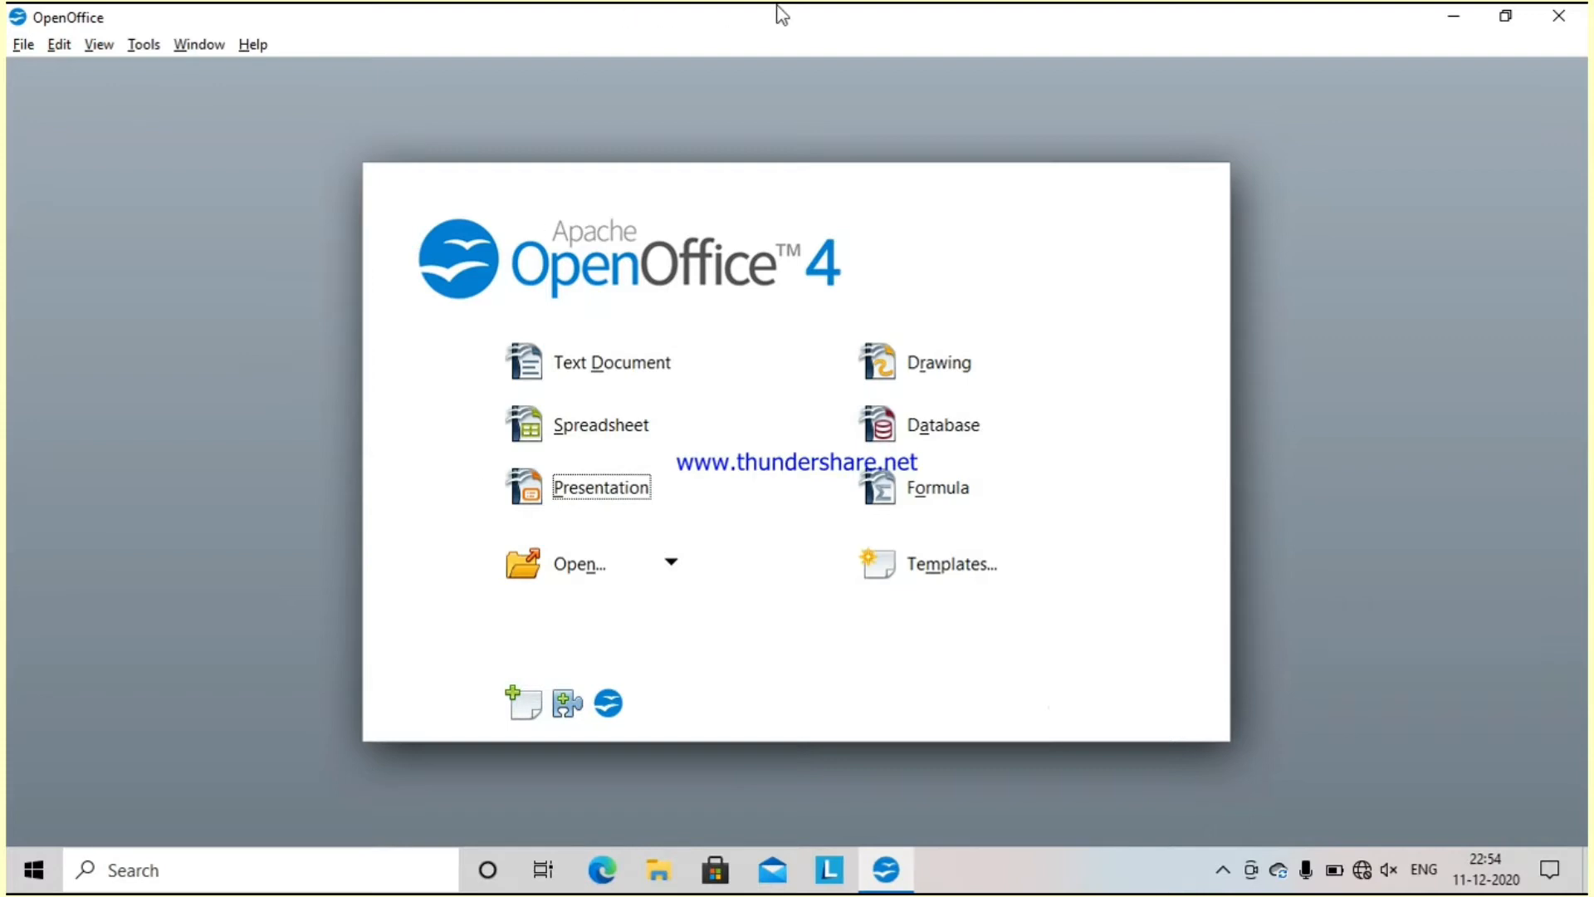
Start a presentation from the Recommendation of a Strategy template, keeping the original slide design, original output medium and no transition effect
left_click(580, 483)
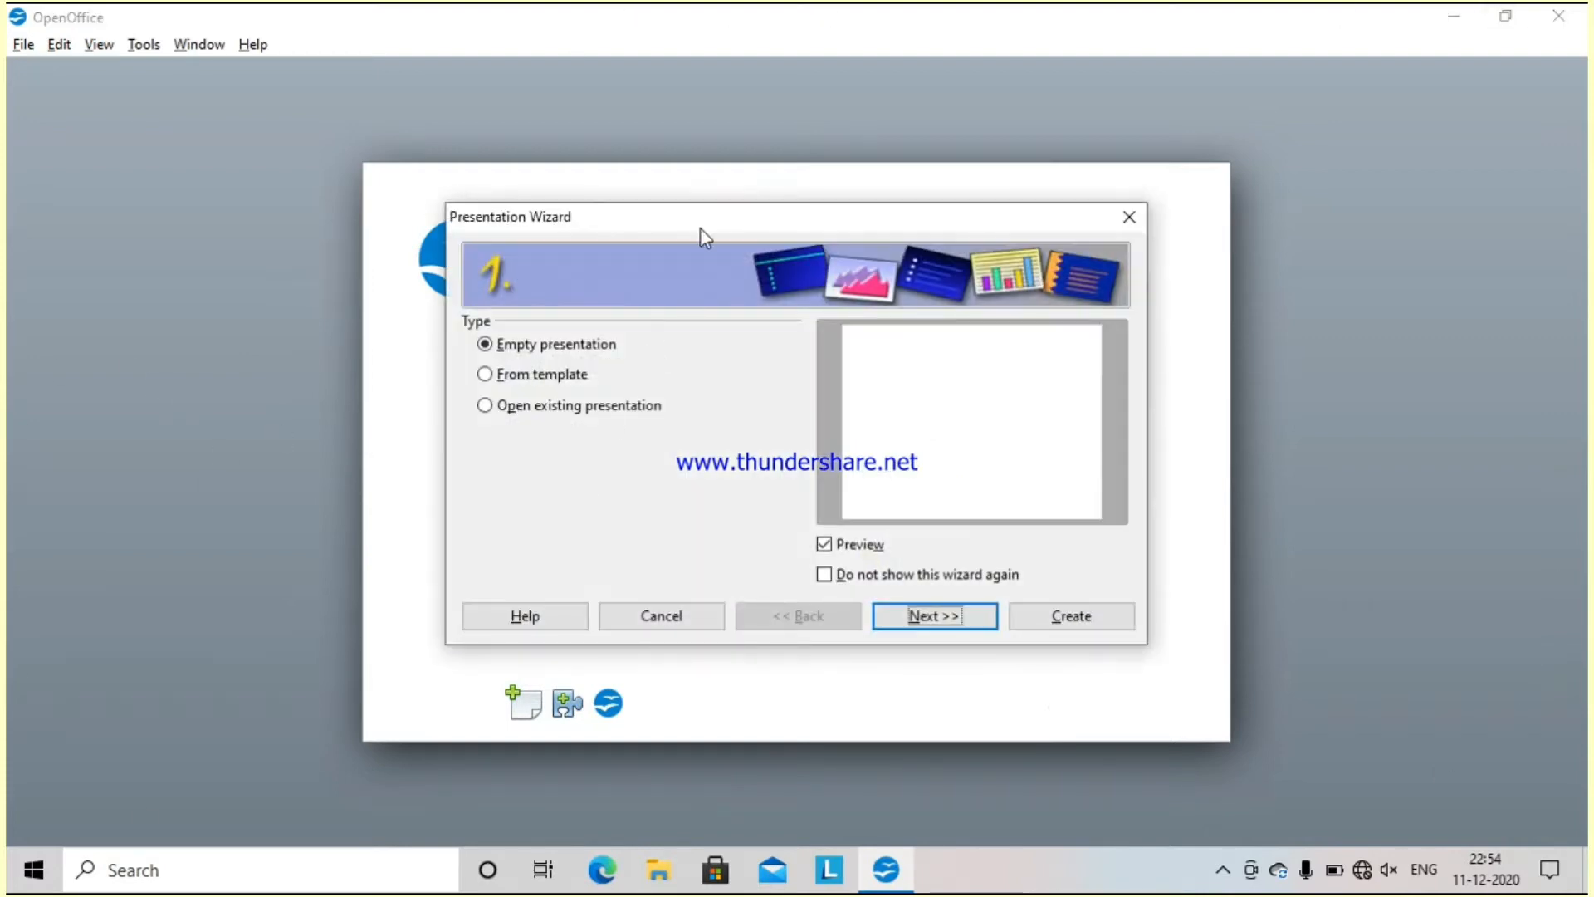
left_click_drag(700, 227, 680, 33)
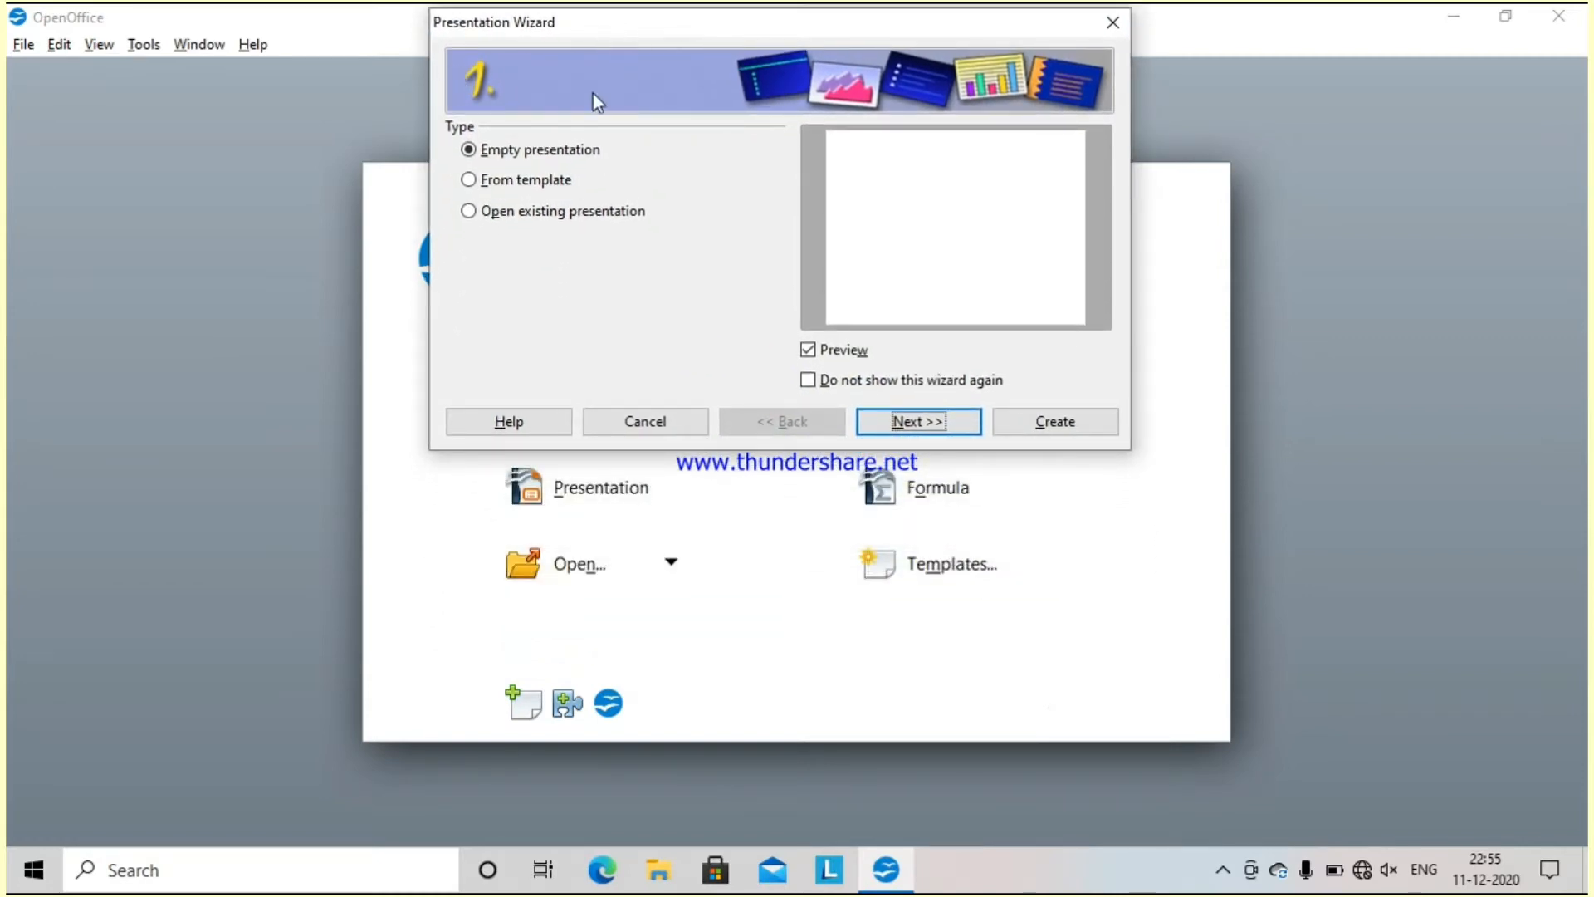
left_click(470, 180)
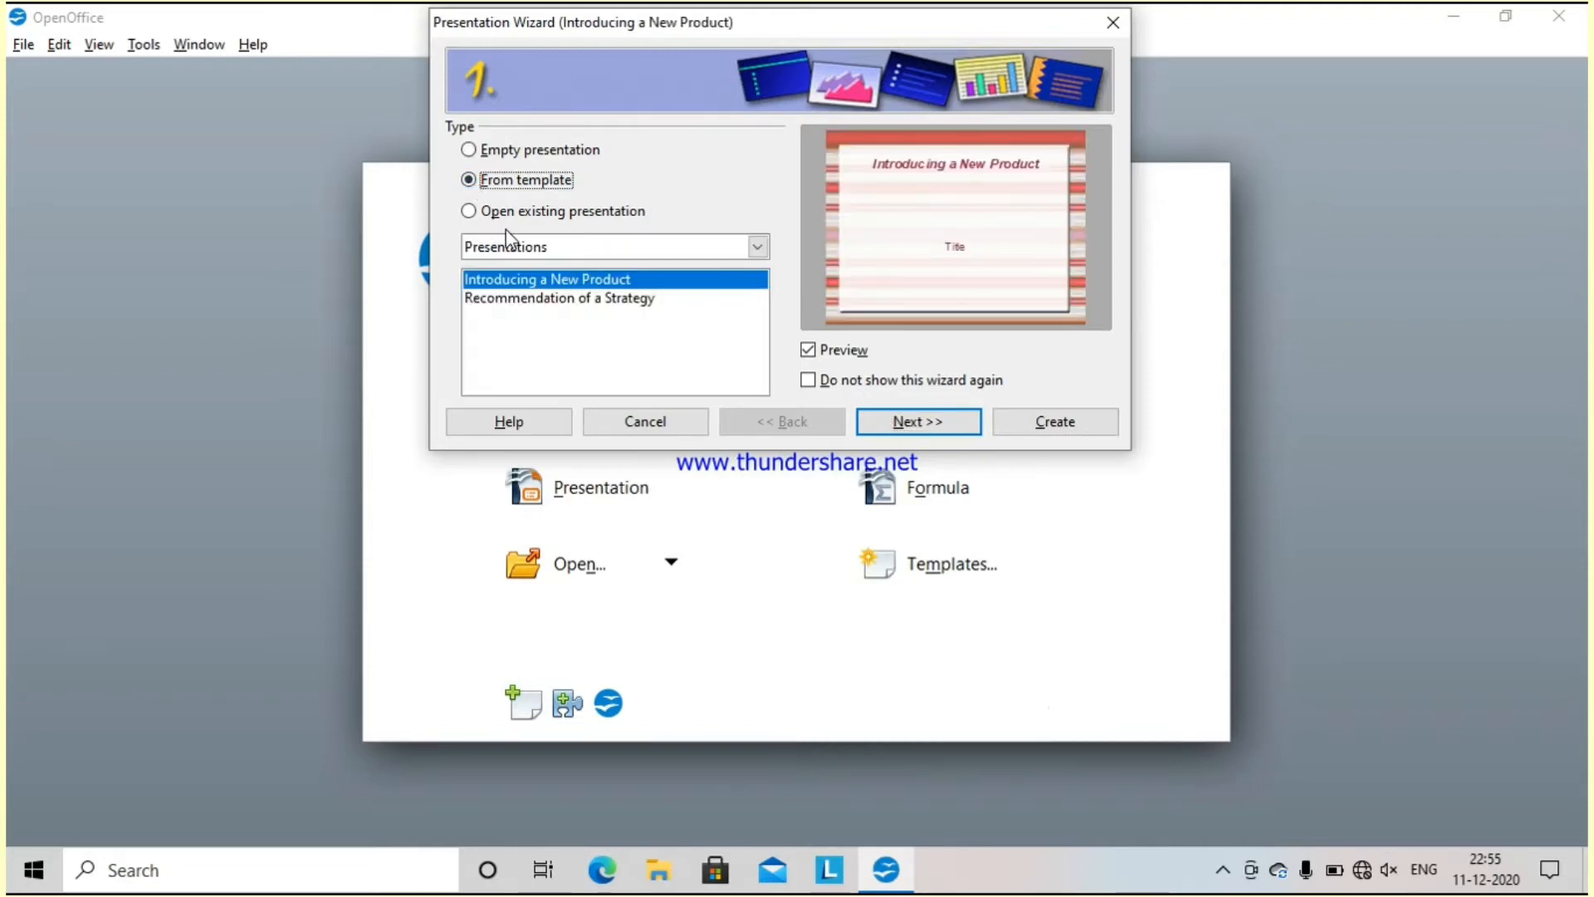
left_click(572, 301)
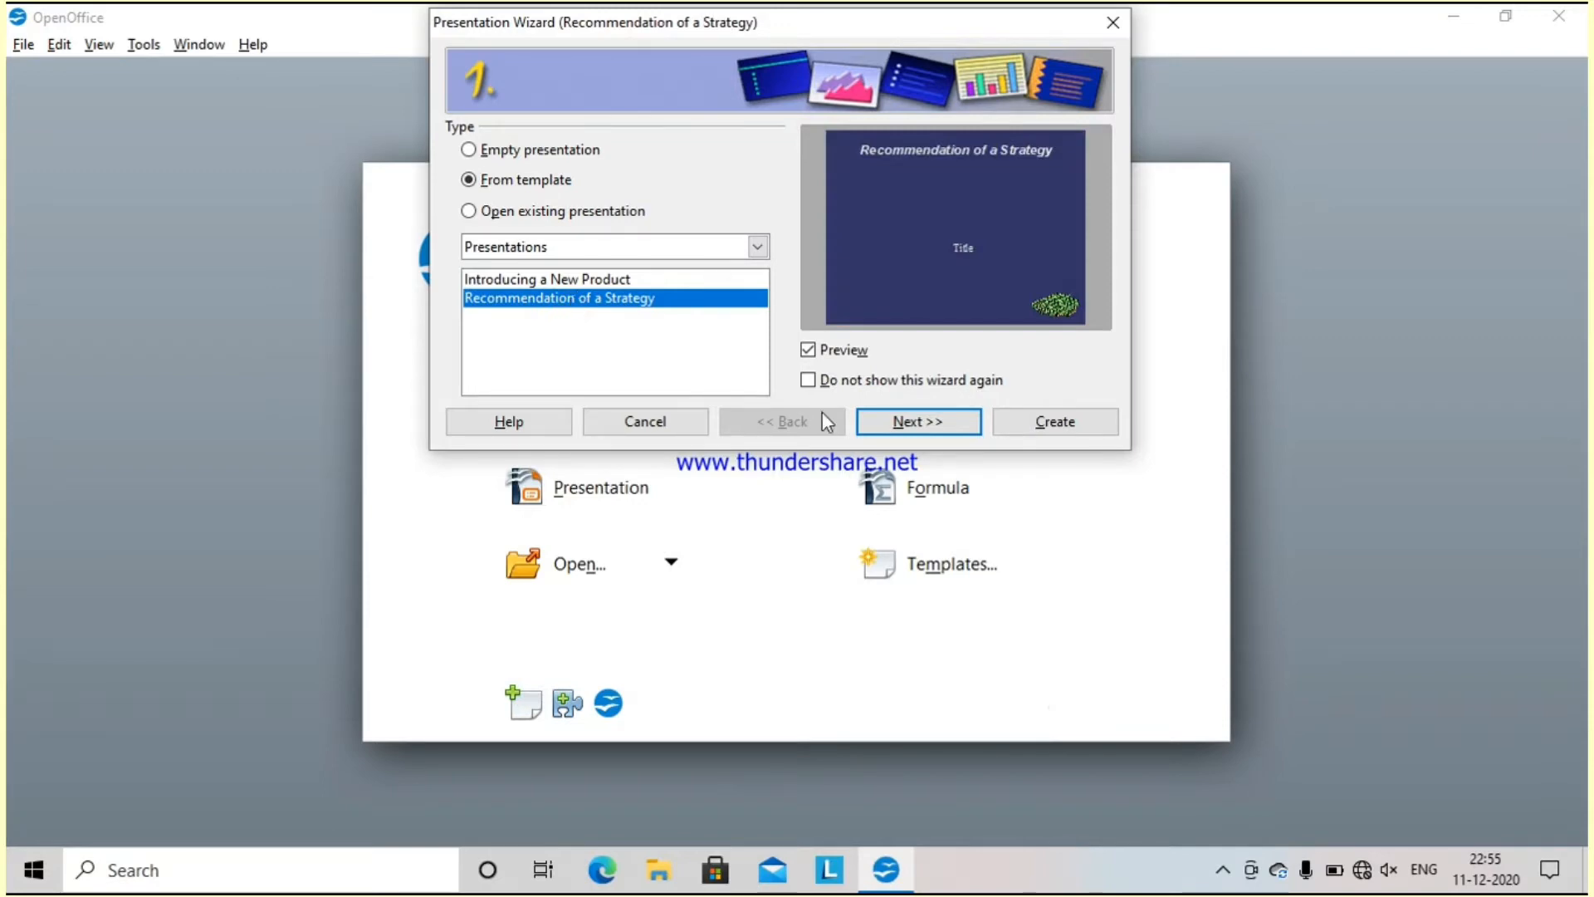
left_click(920, 423)
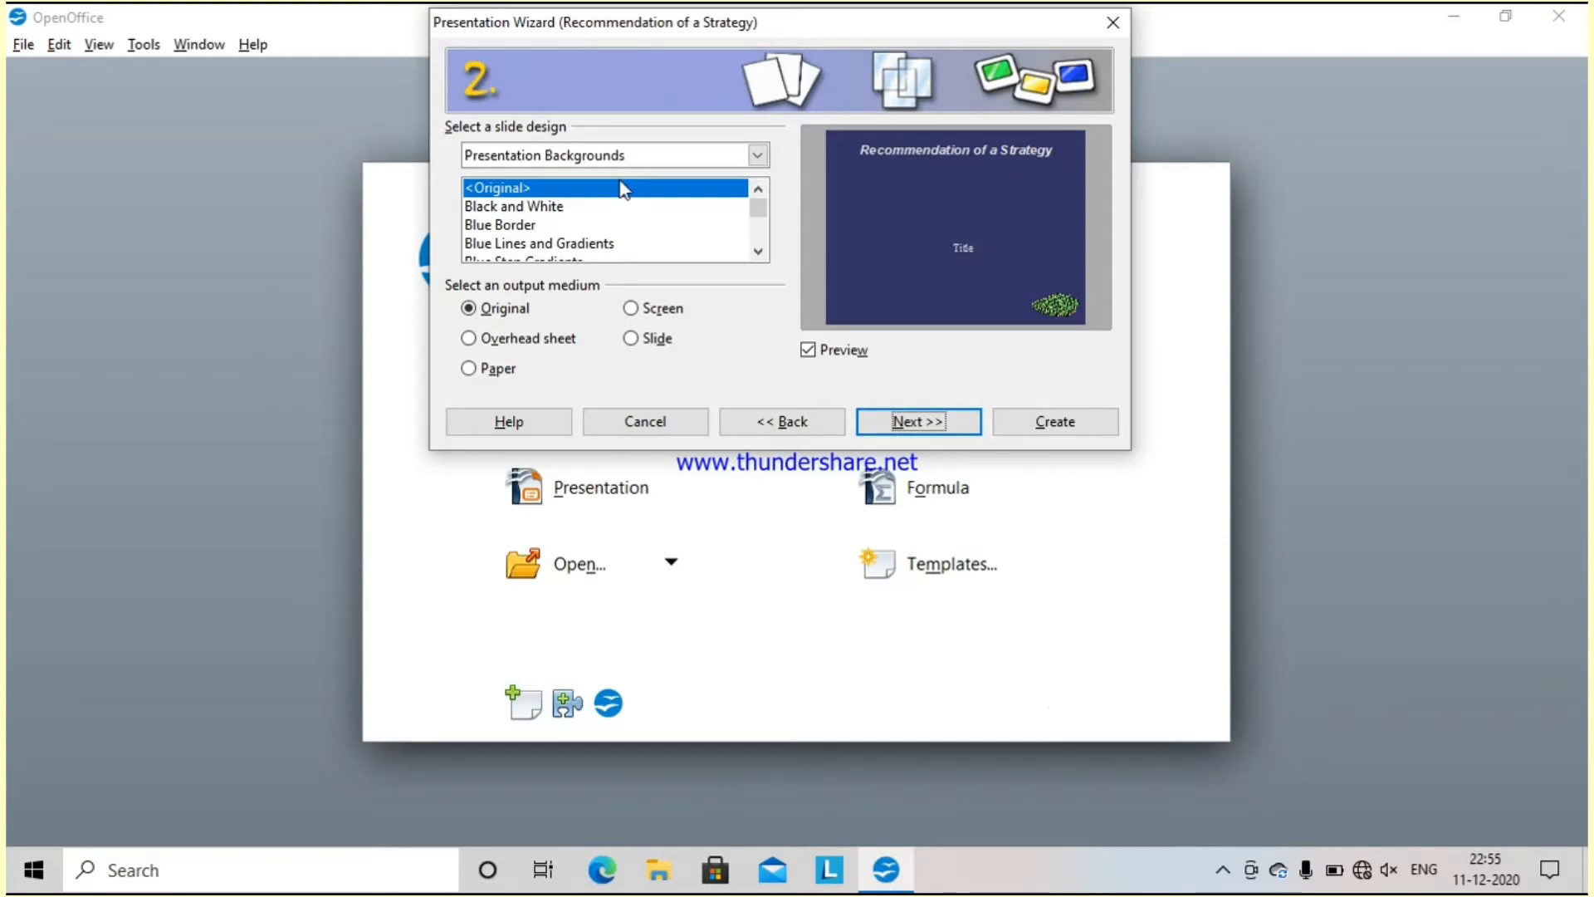
left_click(949, 425)
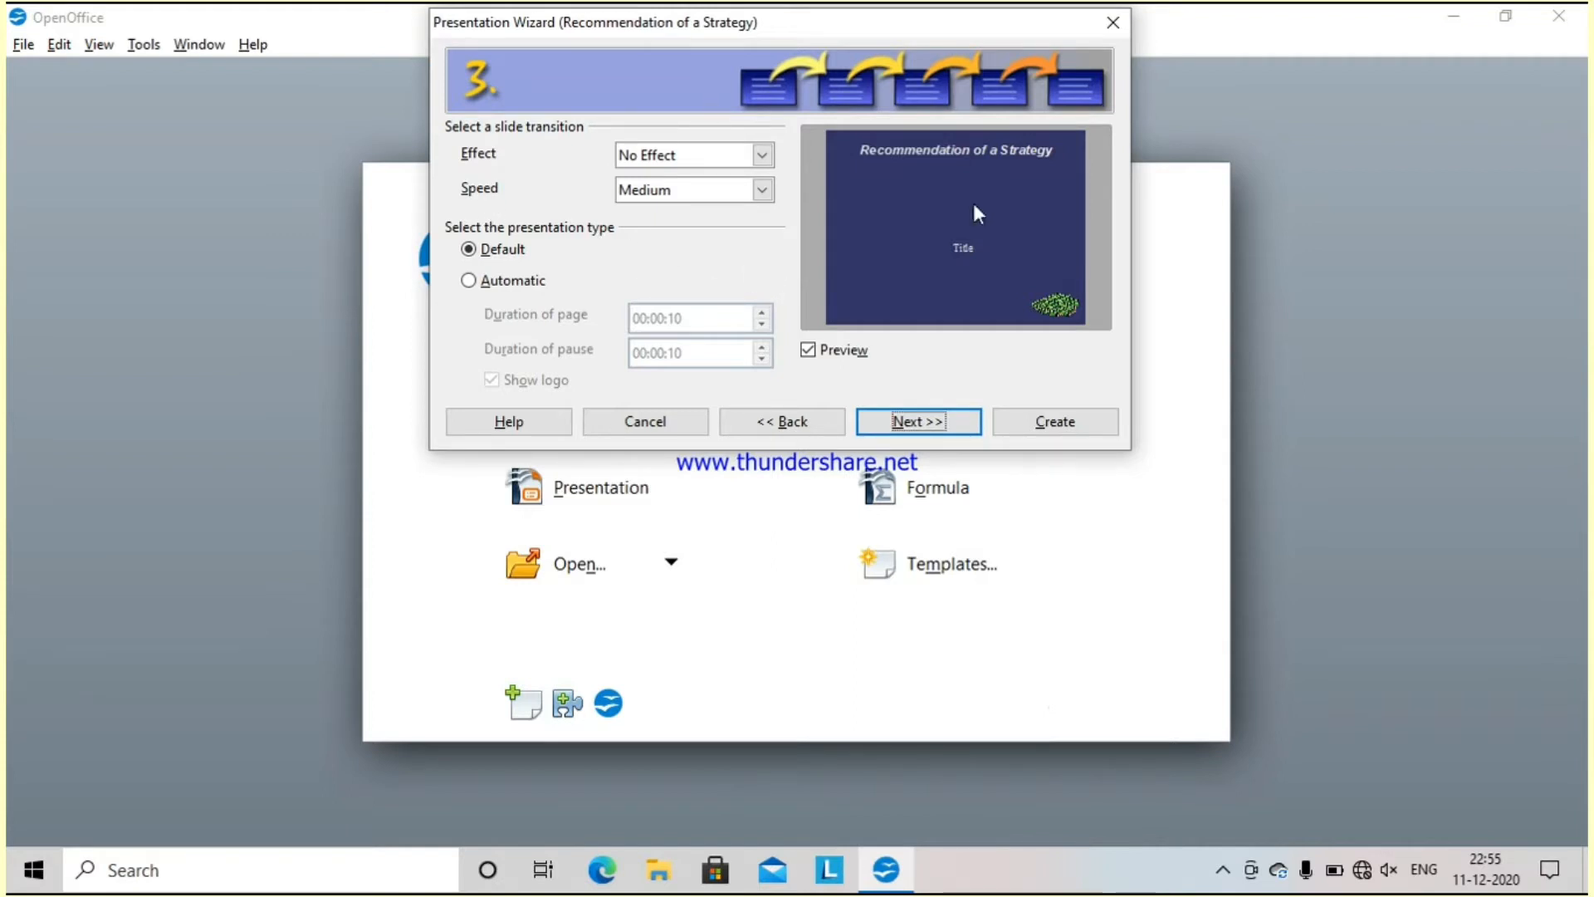
left_click(920, 421)
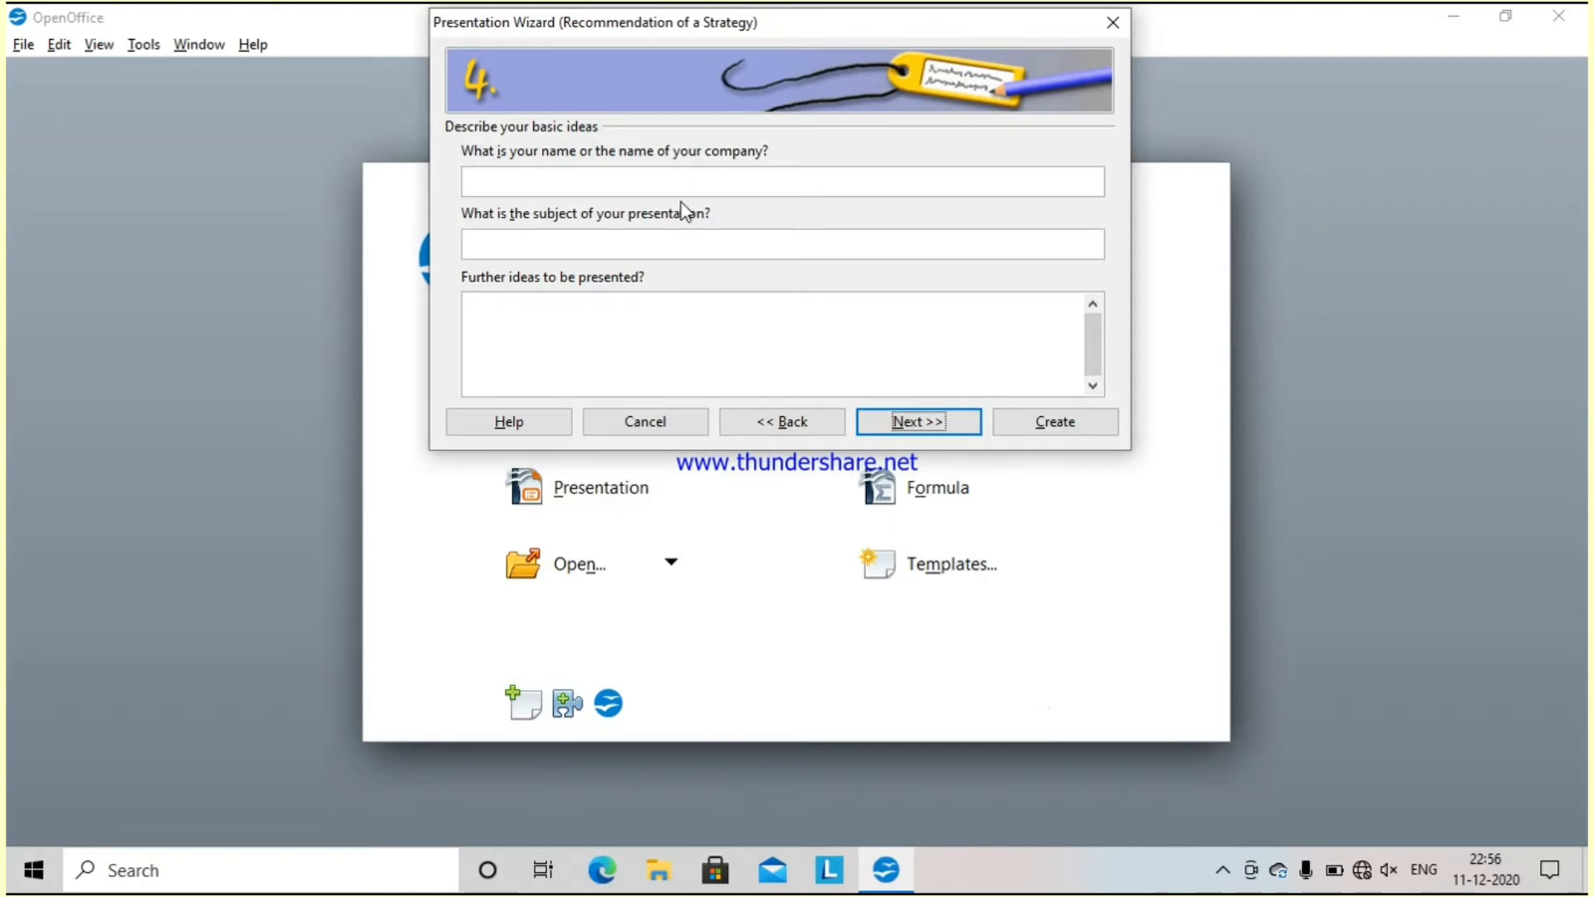
Describe the basic ideas with Sample Corp as the company name and WebPage as the subject, leaving further ideas empty
left_click(682, 178)
type("Sample")
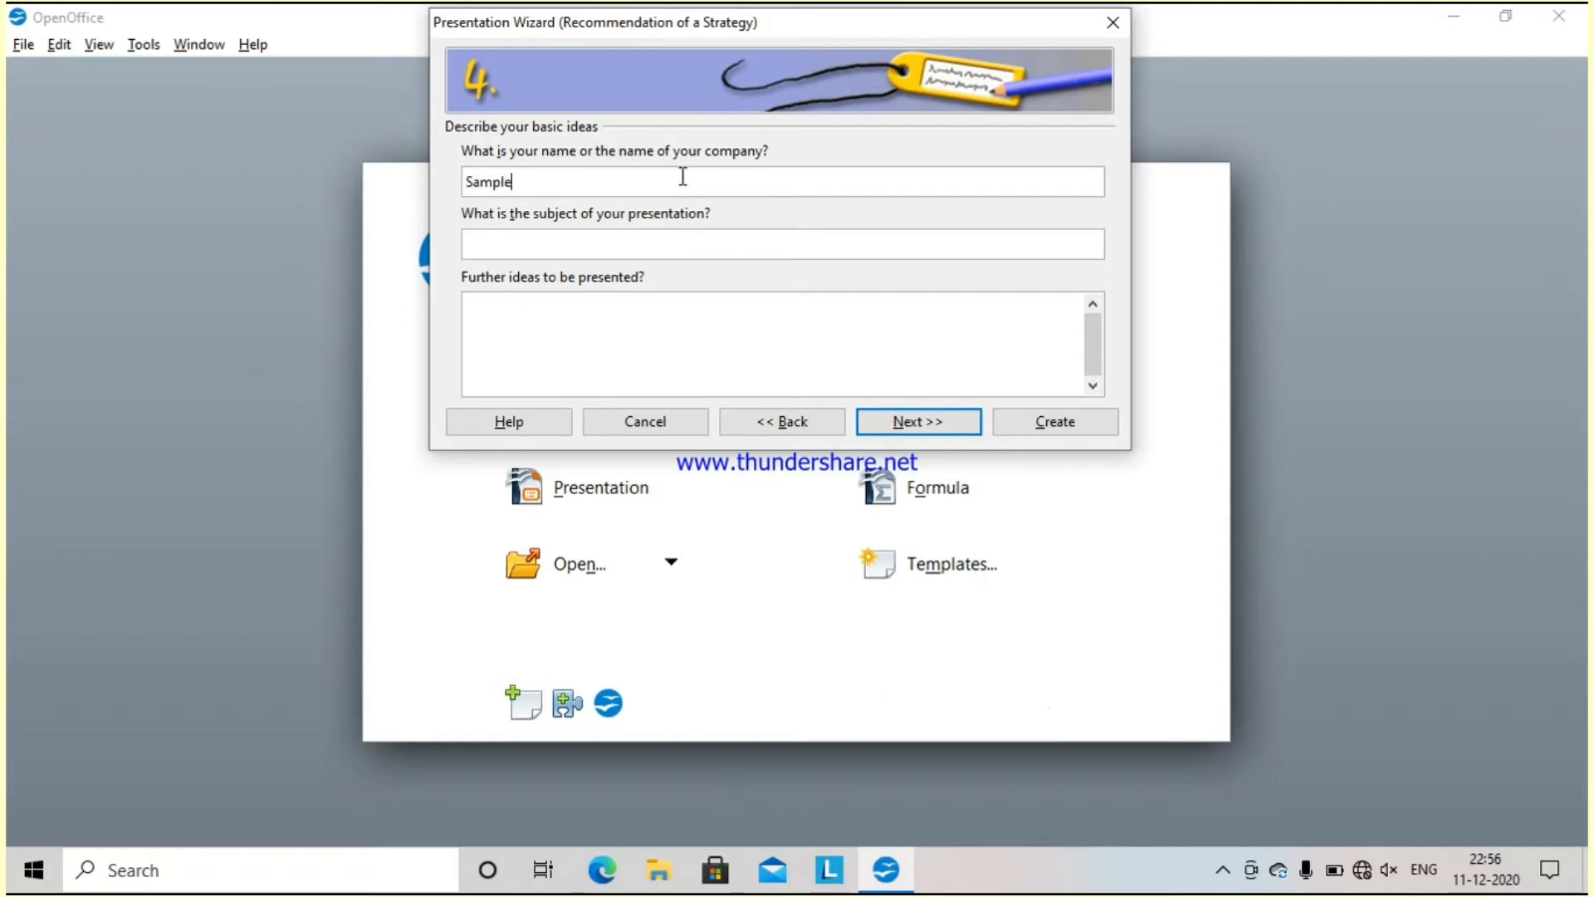
type(" Corp")
left_click(733, 244)
type("Te")
key("BackSpace")
key("BackSpace")
type("We")
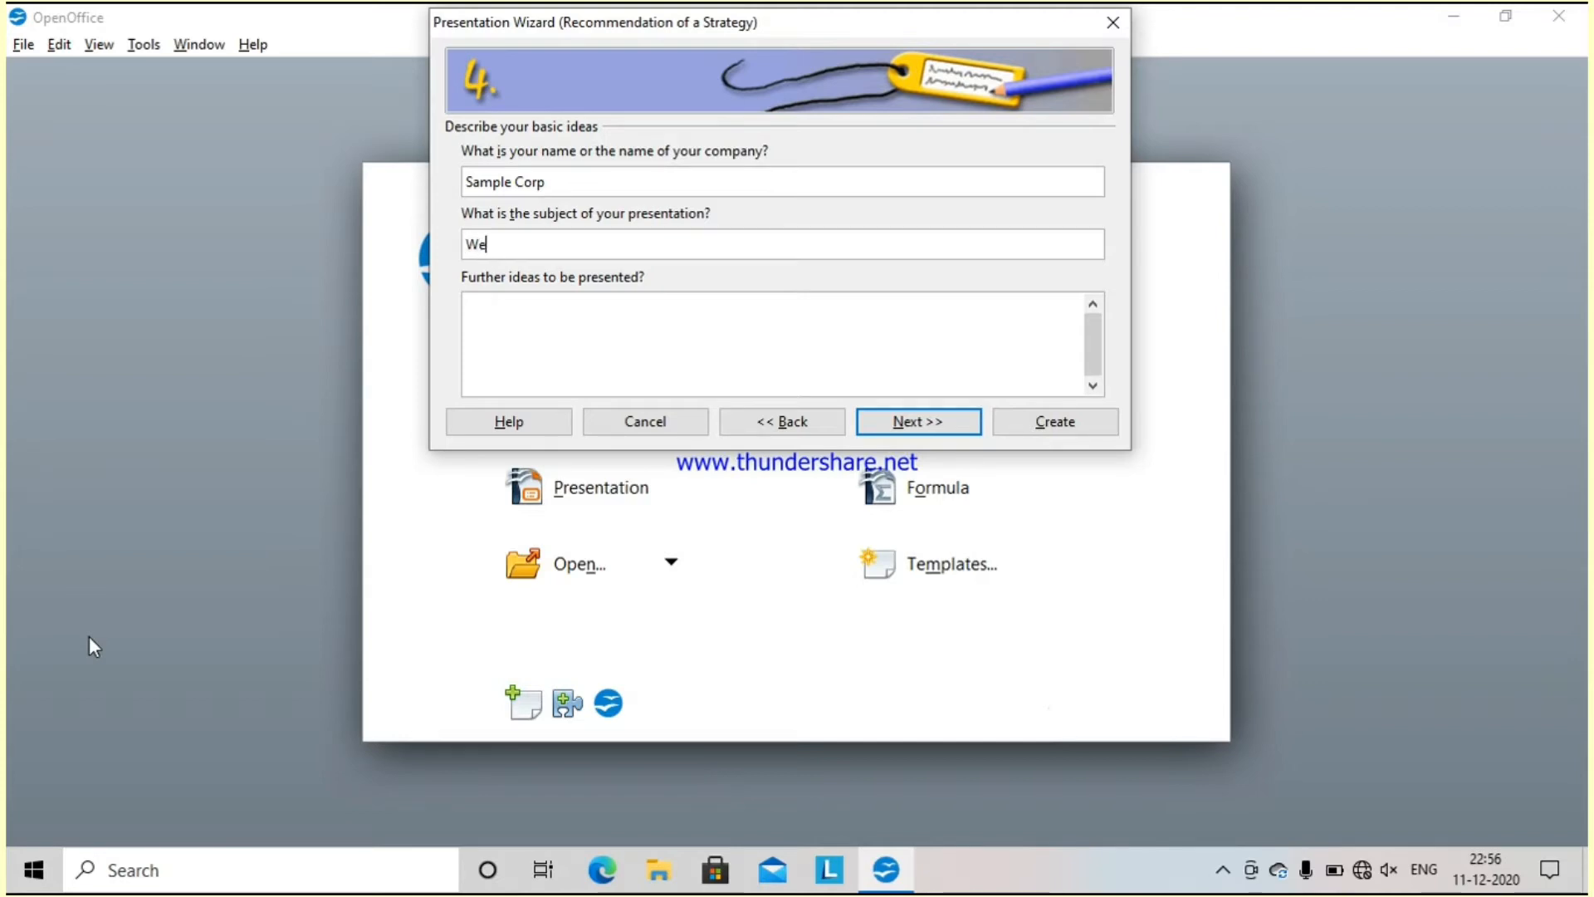
type("bPage")
left_click(577, 349)
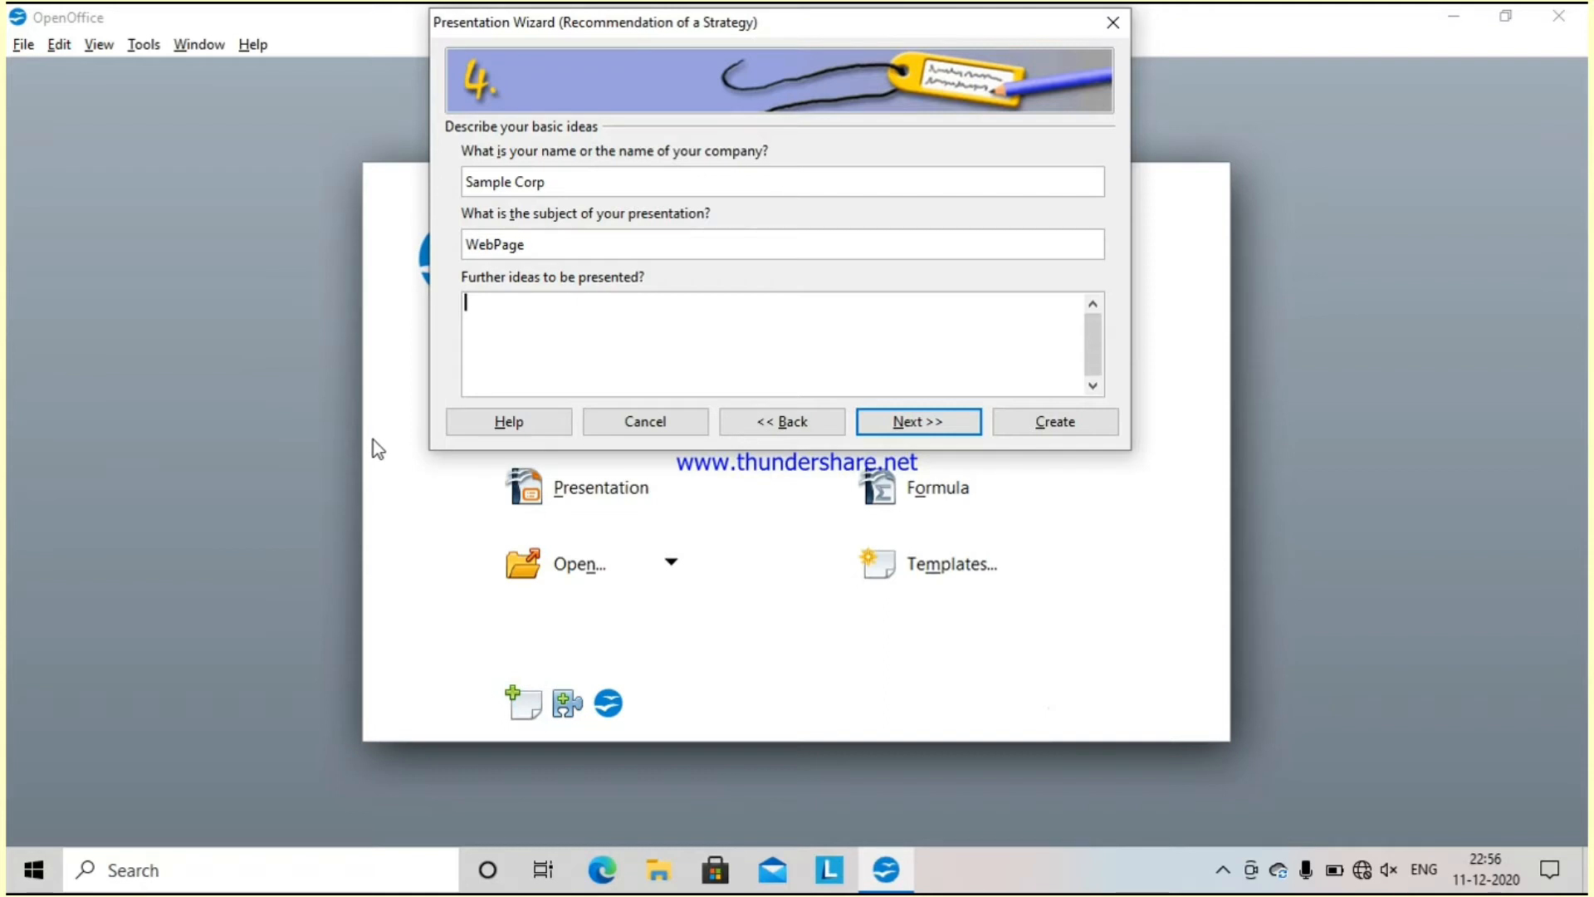
left_click(935, 426)
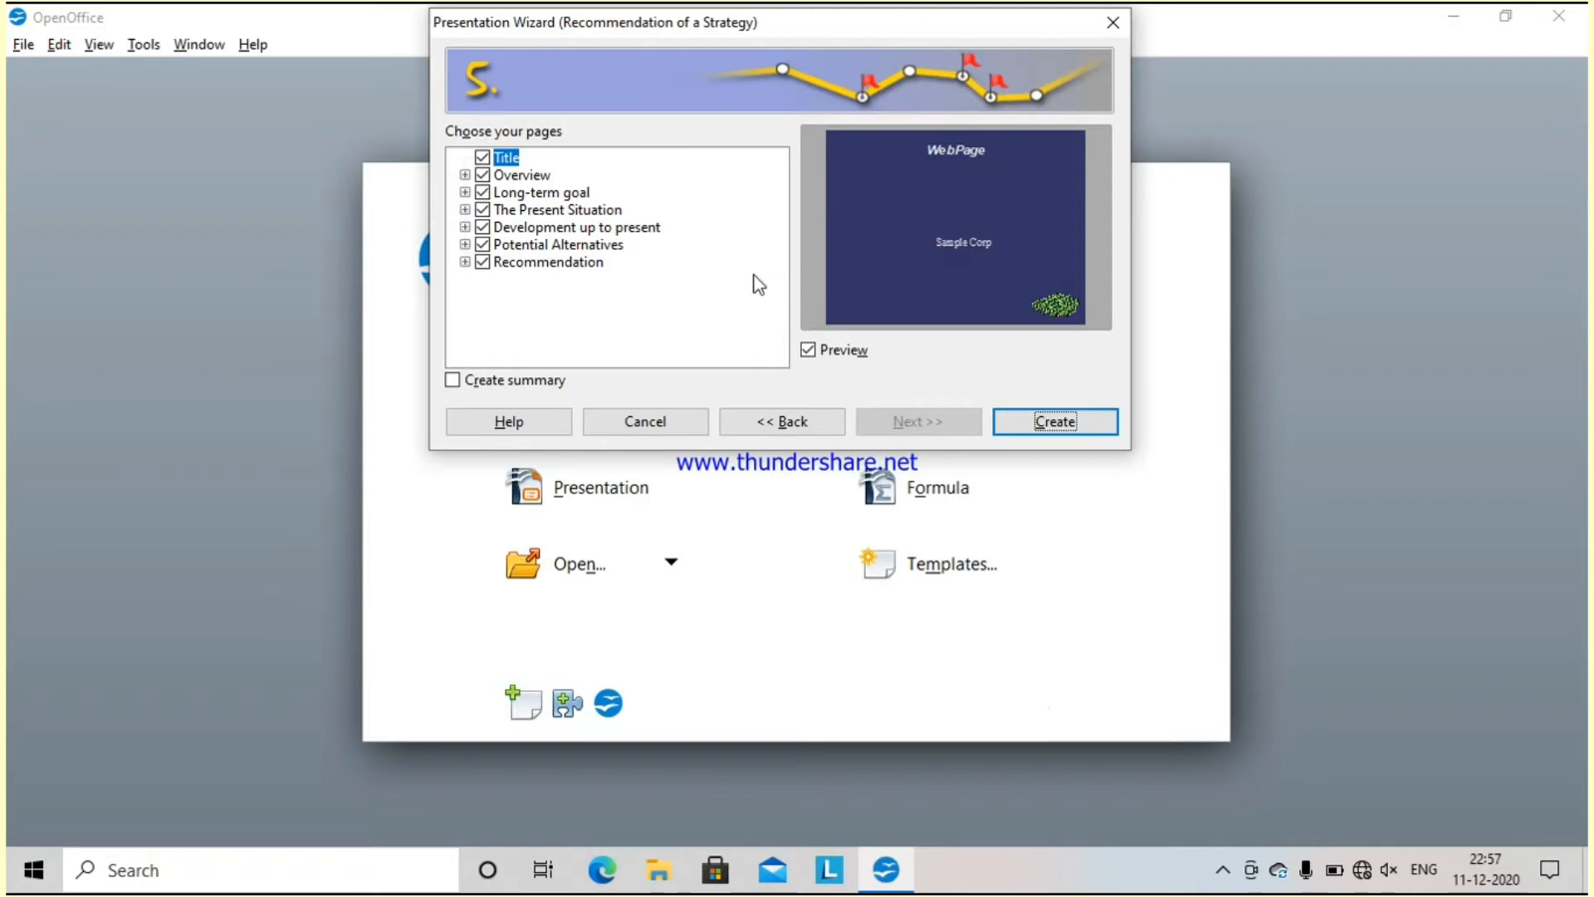
Exclude the Development up to present, Potential Alternatives and Recommendation pages, and create the presentation
left_click(465, 175)
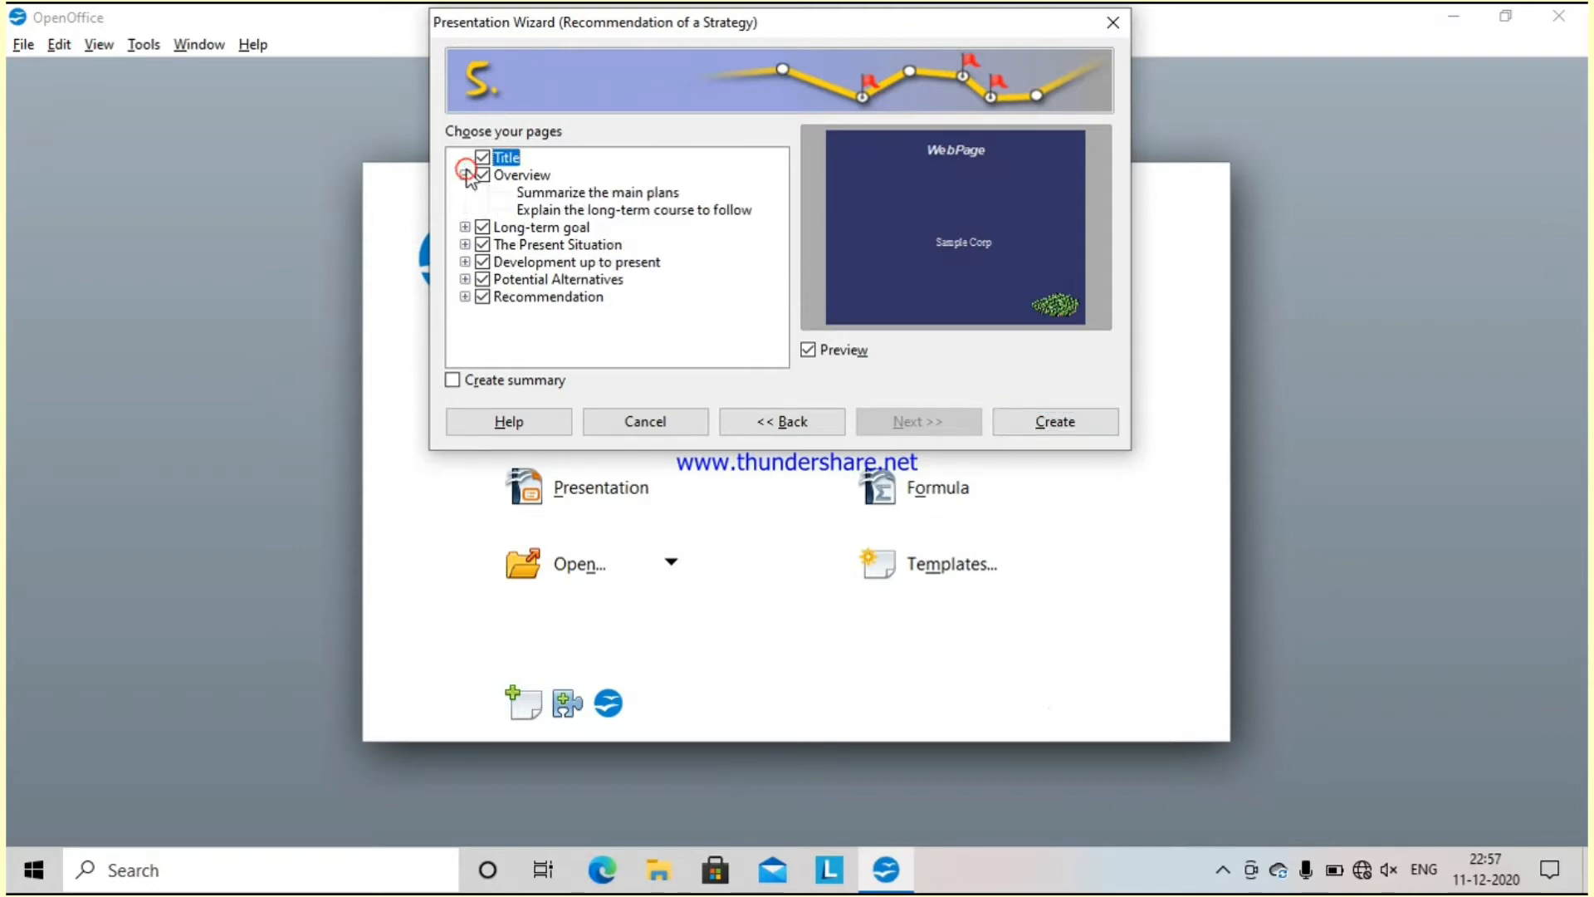
left_click(473, 226)
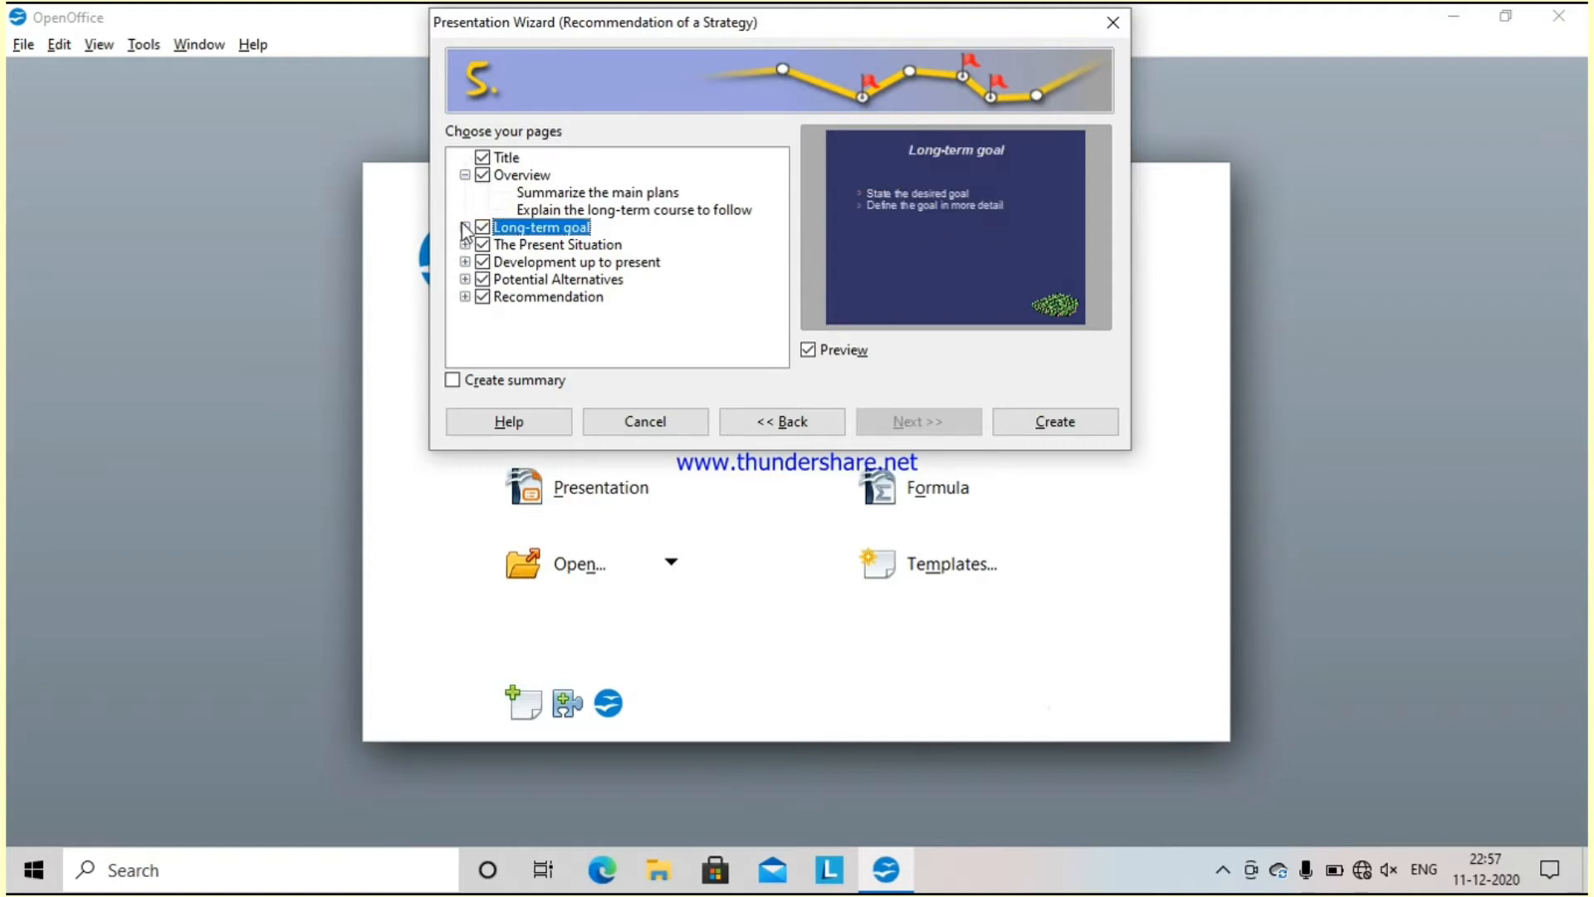
left_click(465, 228)
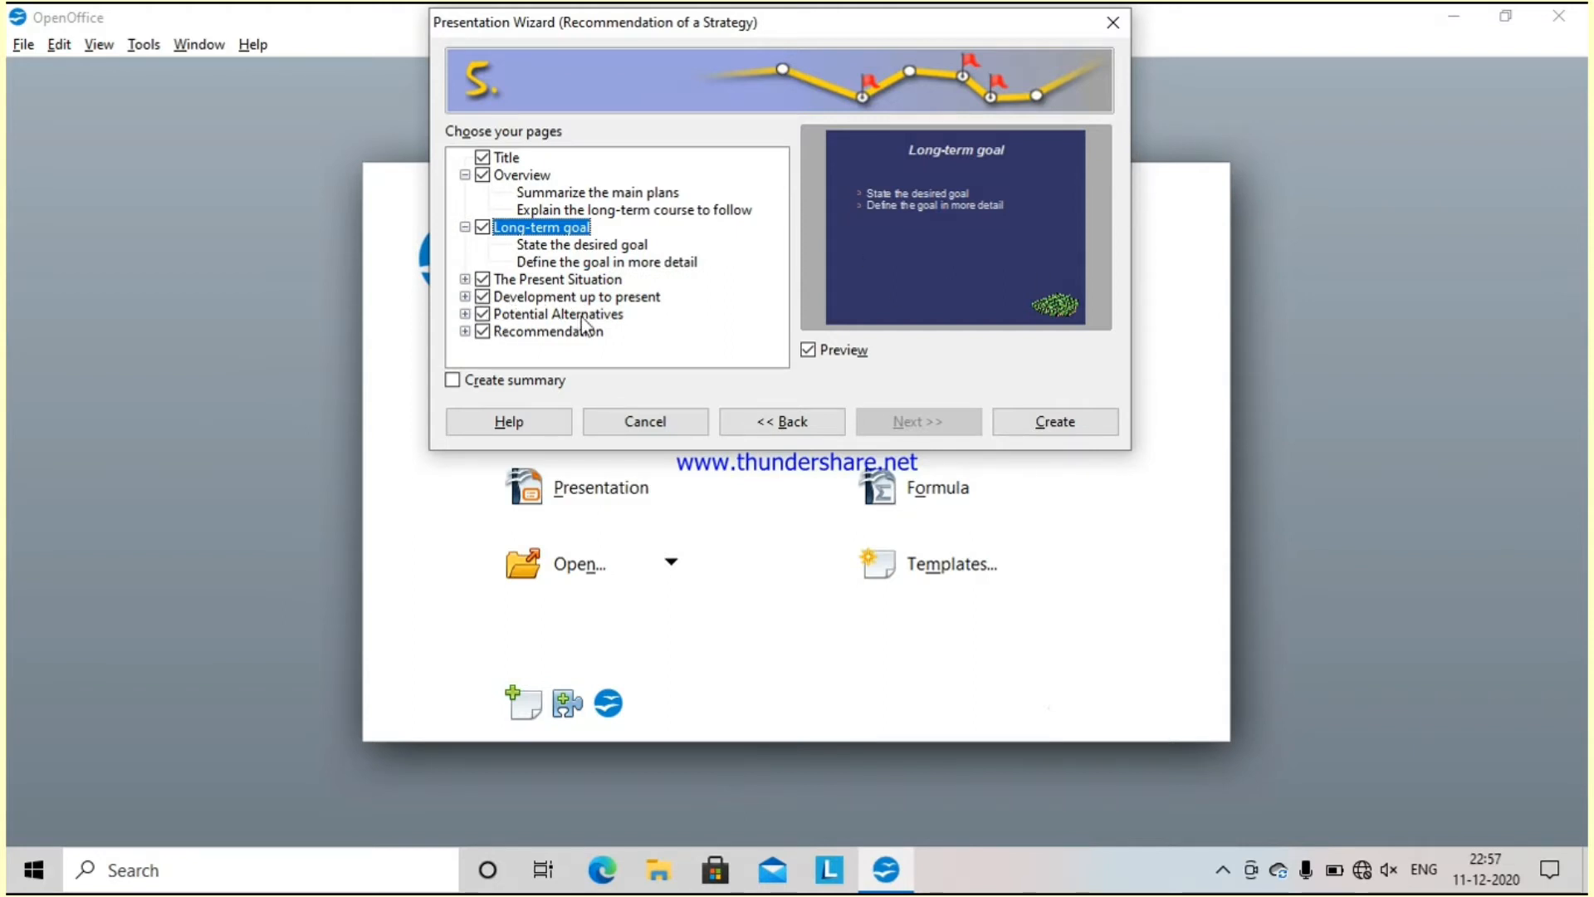
left_click(483, 314)
left_click(483, 332)
left_click(482, 297)
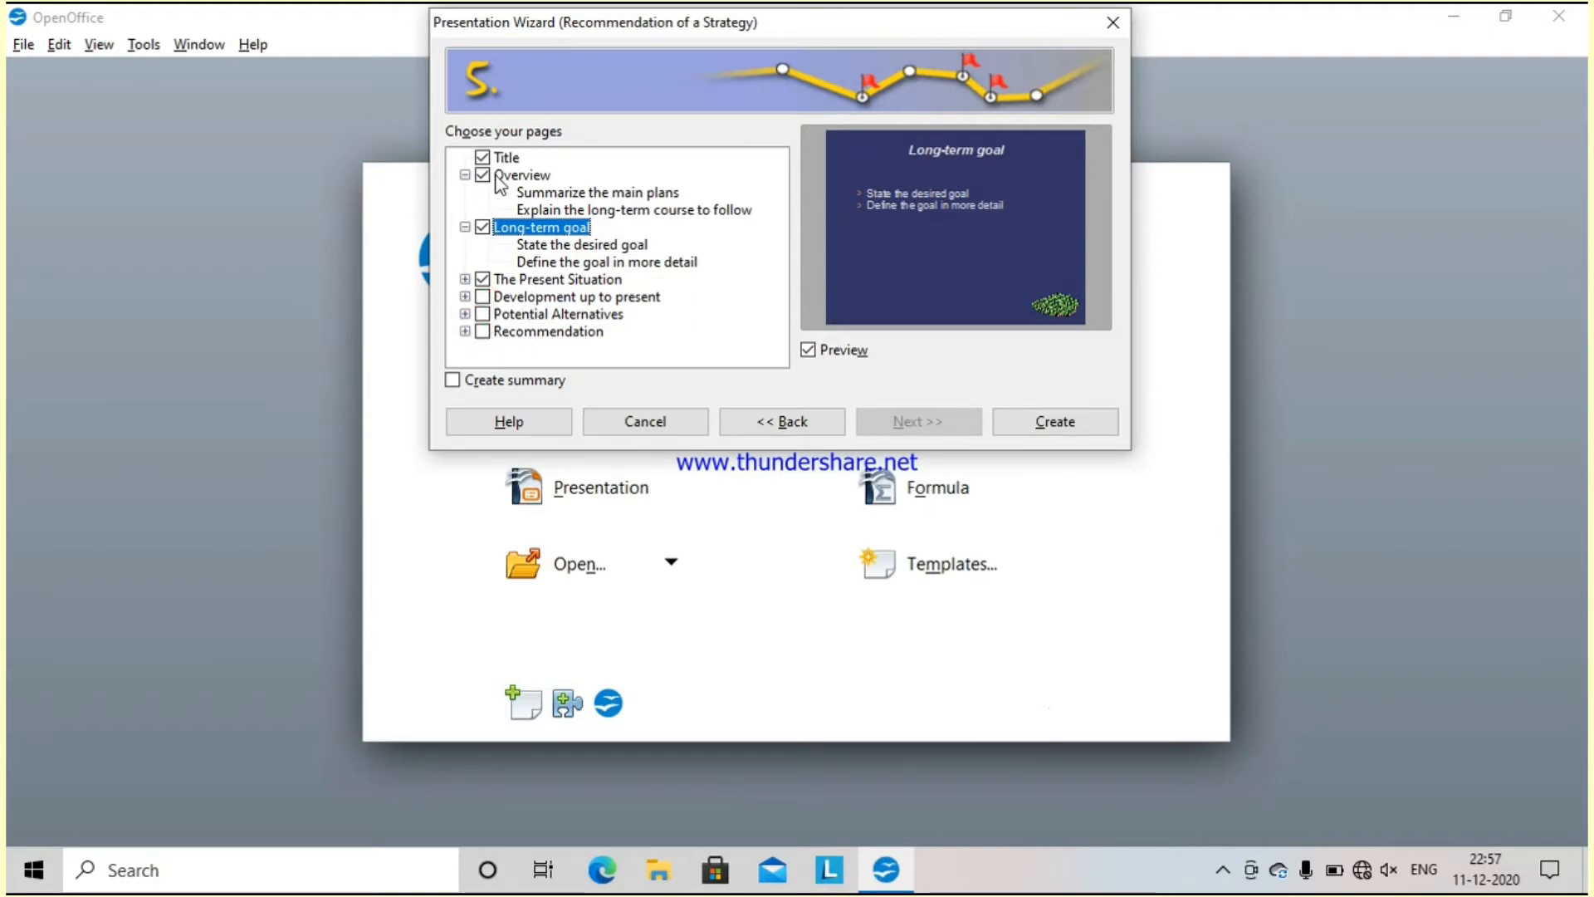
left_click(1041, 417)
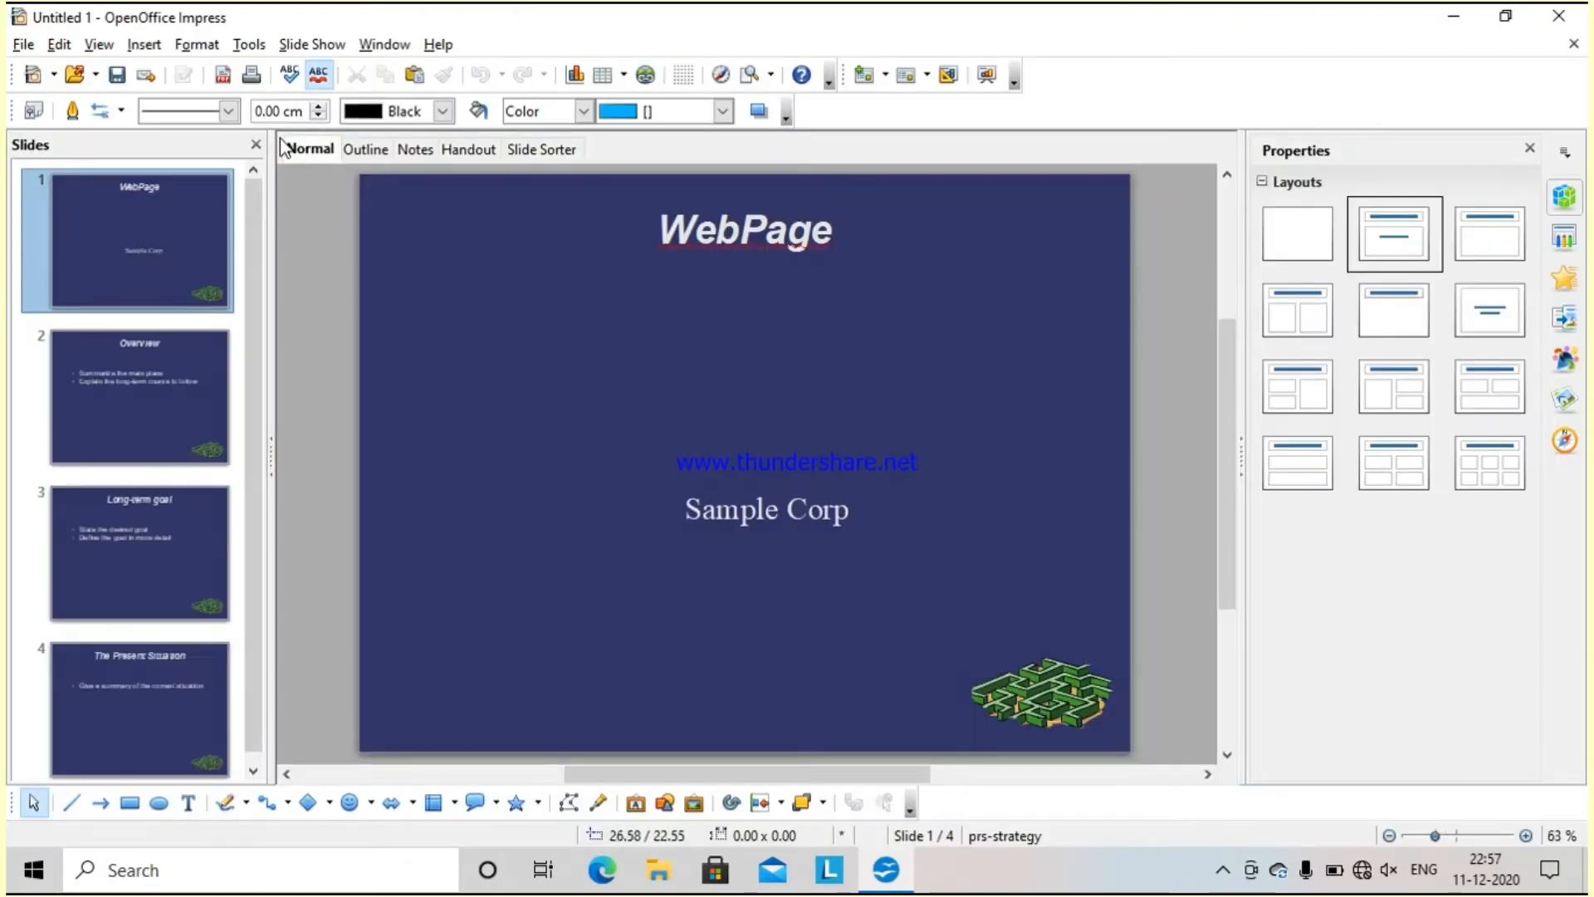
Look through the four slides created from the template, checking the title slide and the Overview slide's placeholder text
left_click(174, 239)
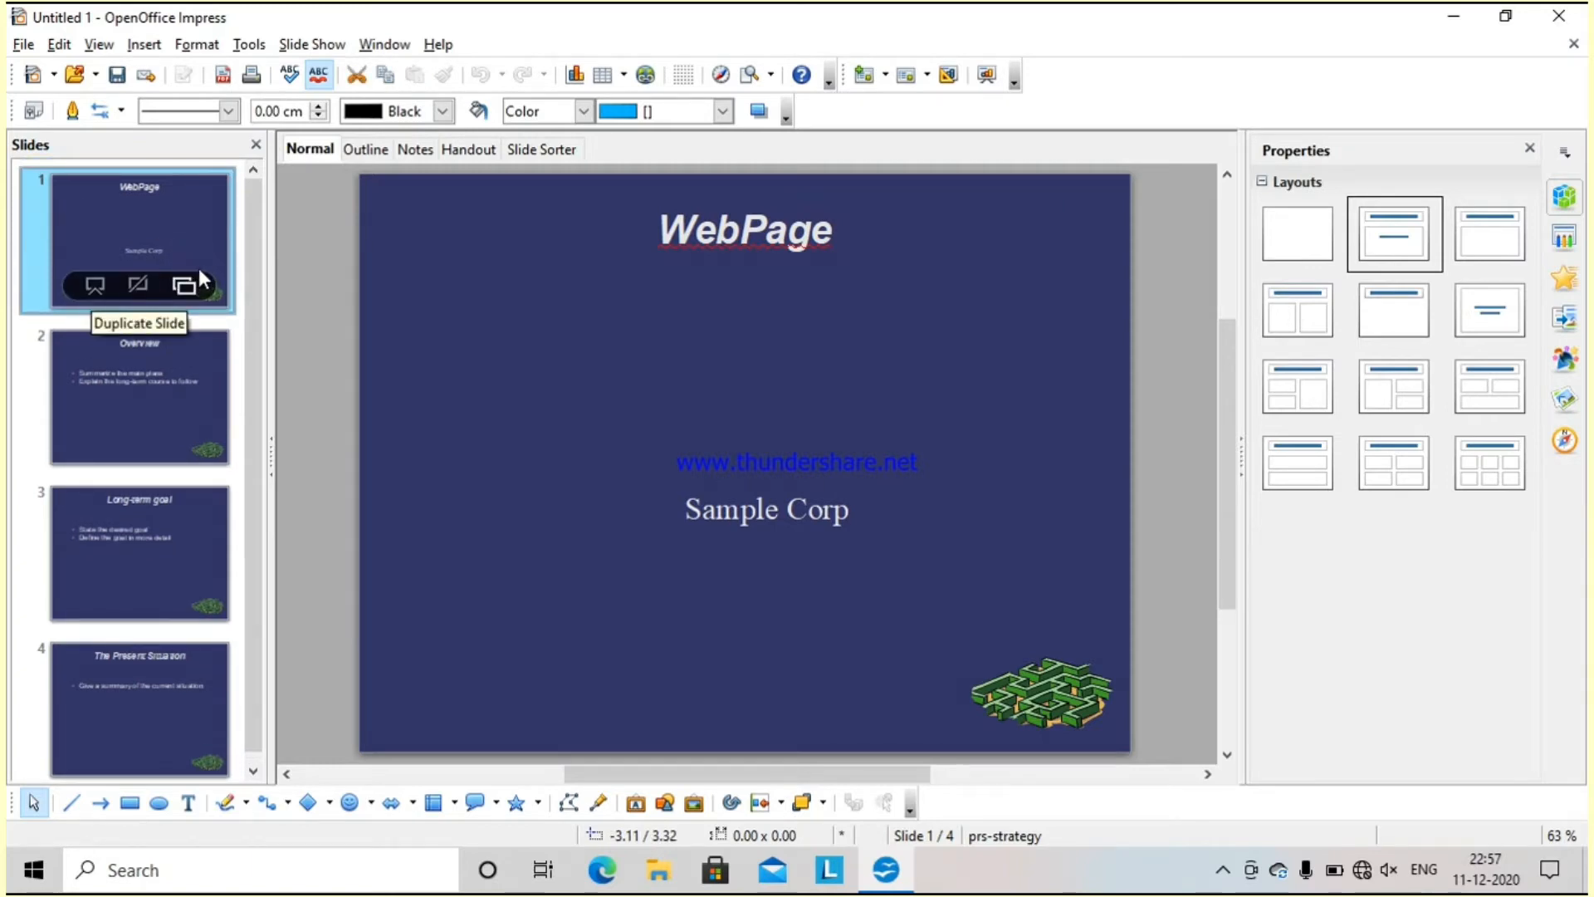
scroll(190, 396, "down", 1)
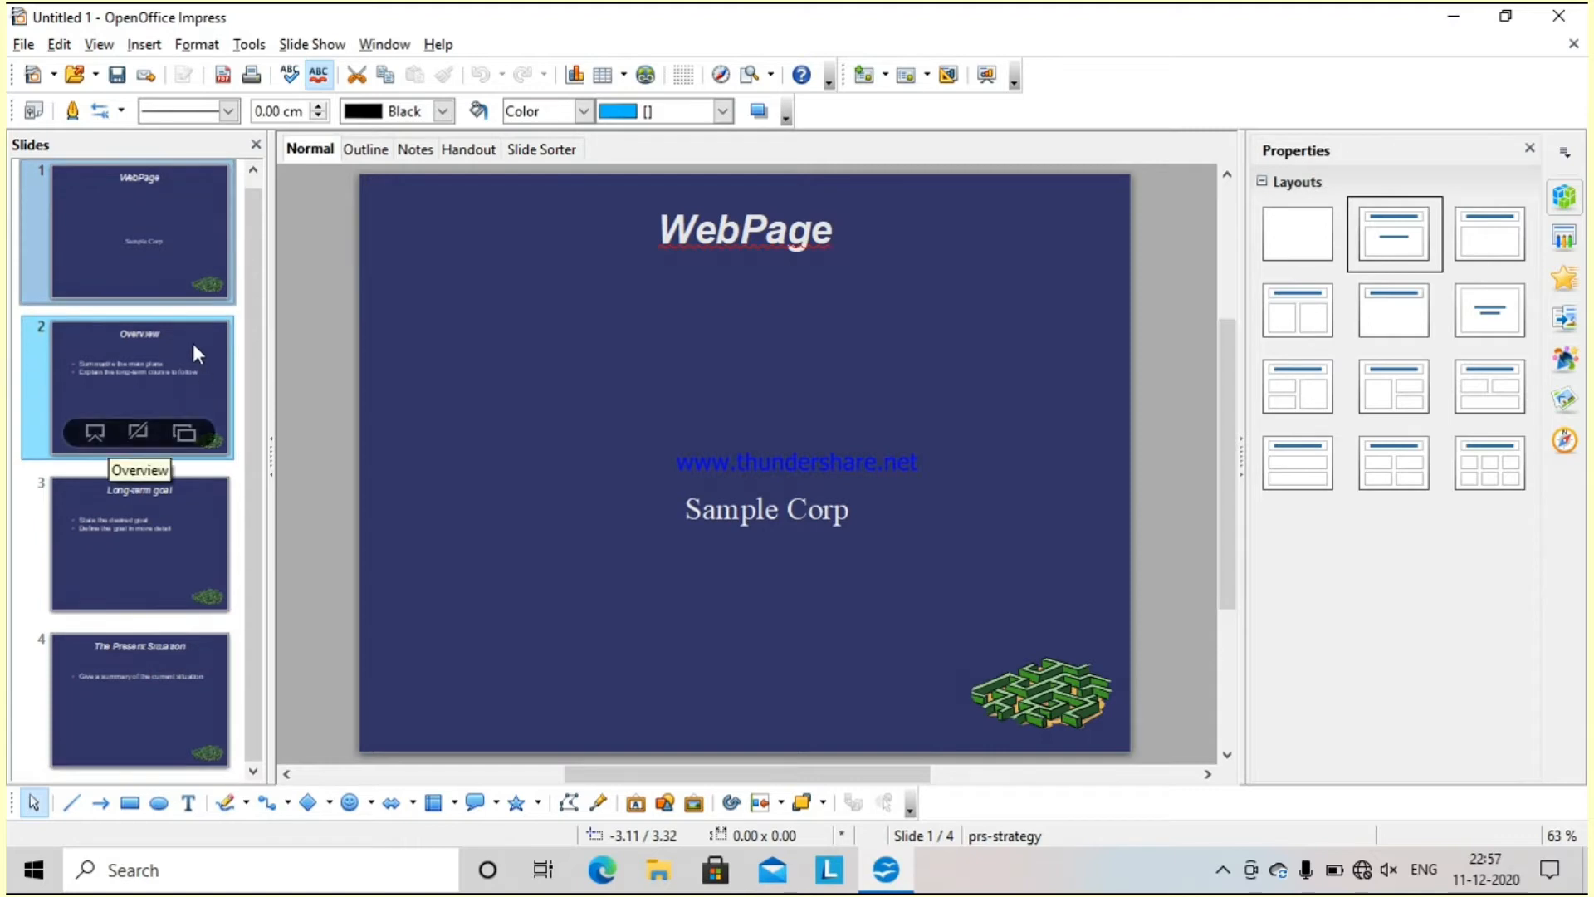
left_click(187, 399)
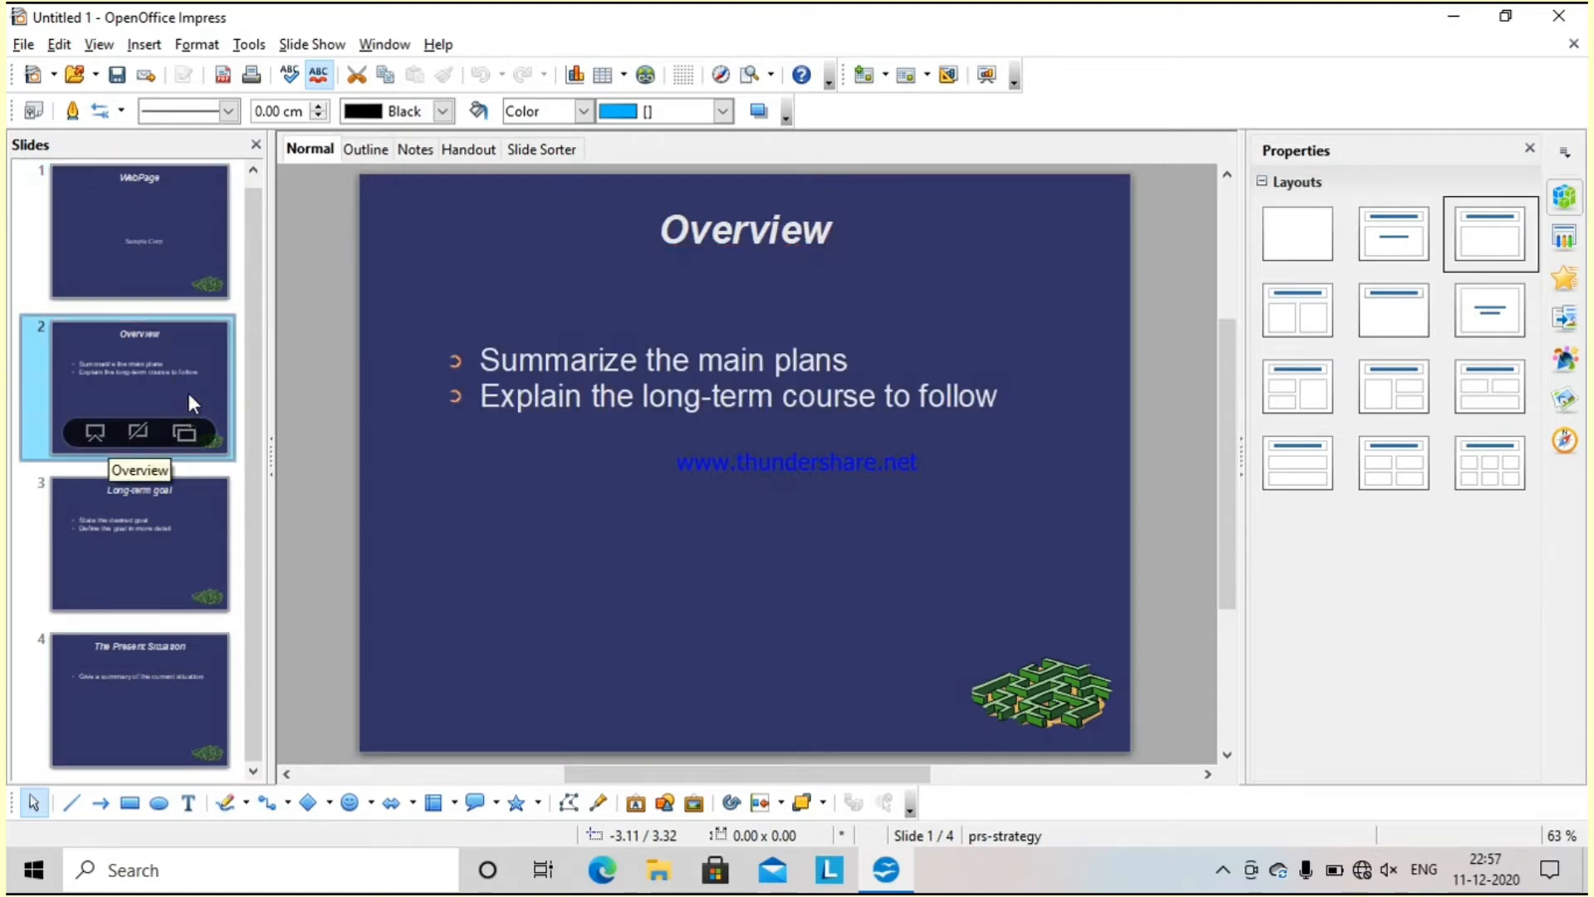
left_click(79, 536)
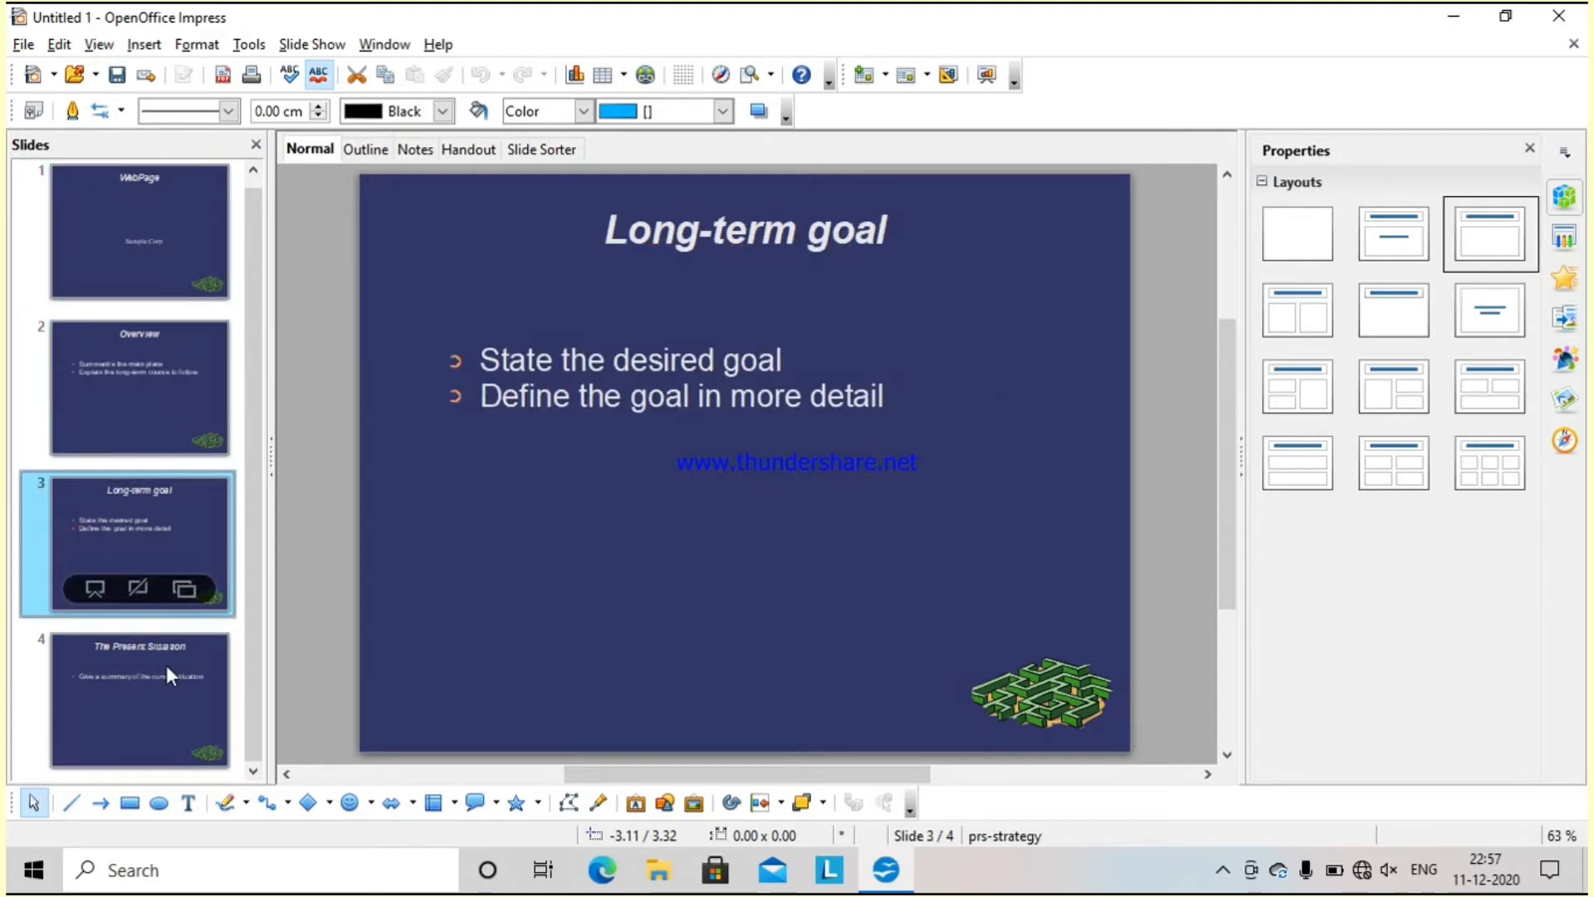
left_click(170, 700)
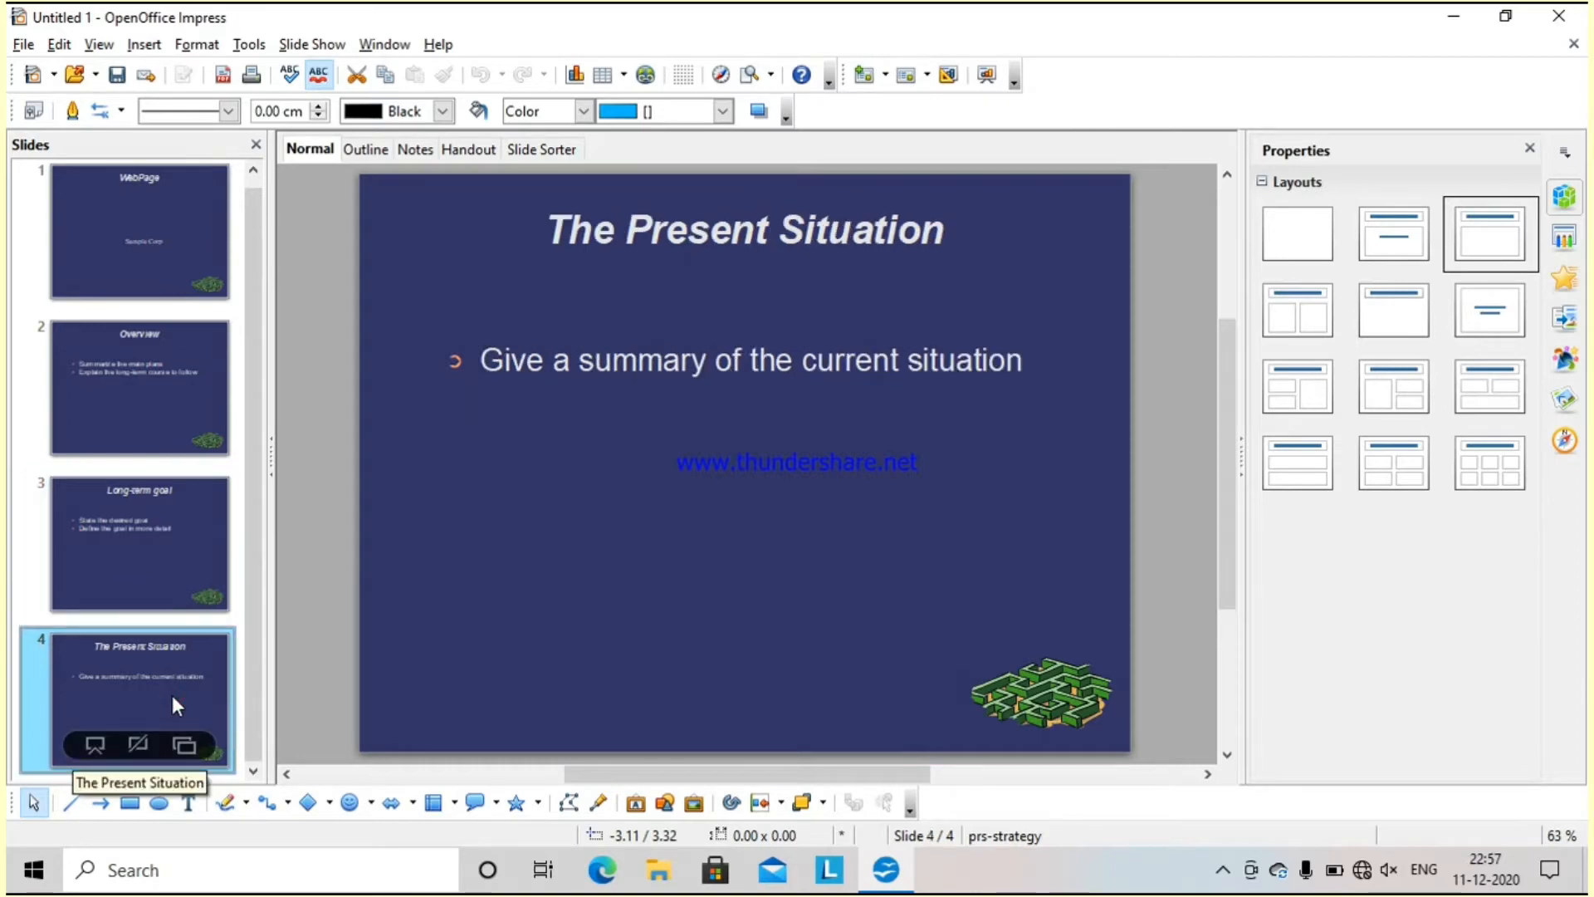
left_click(208, 268)
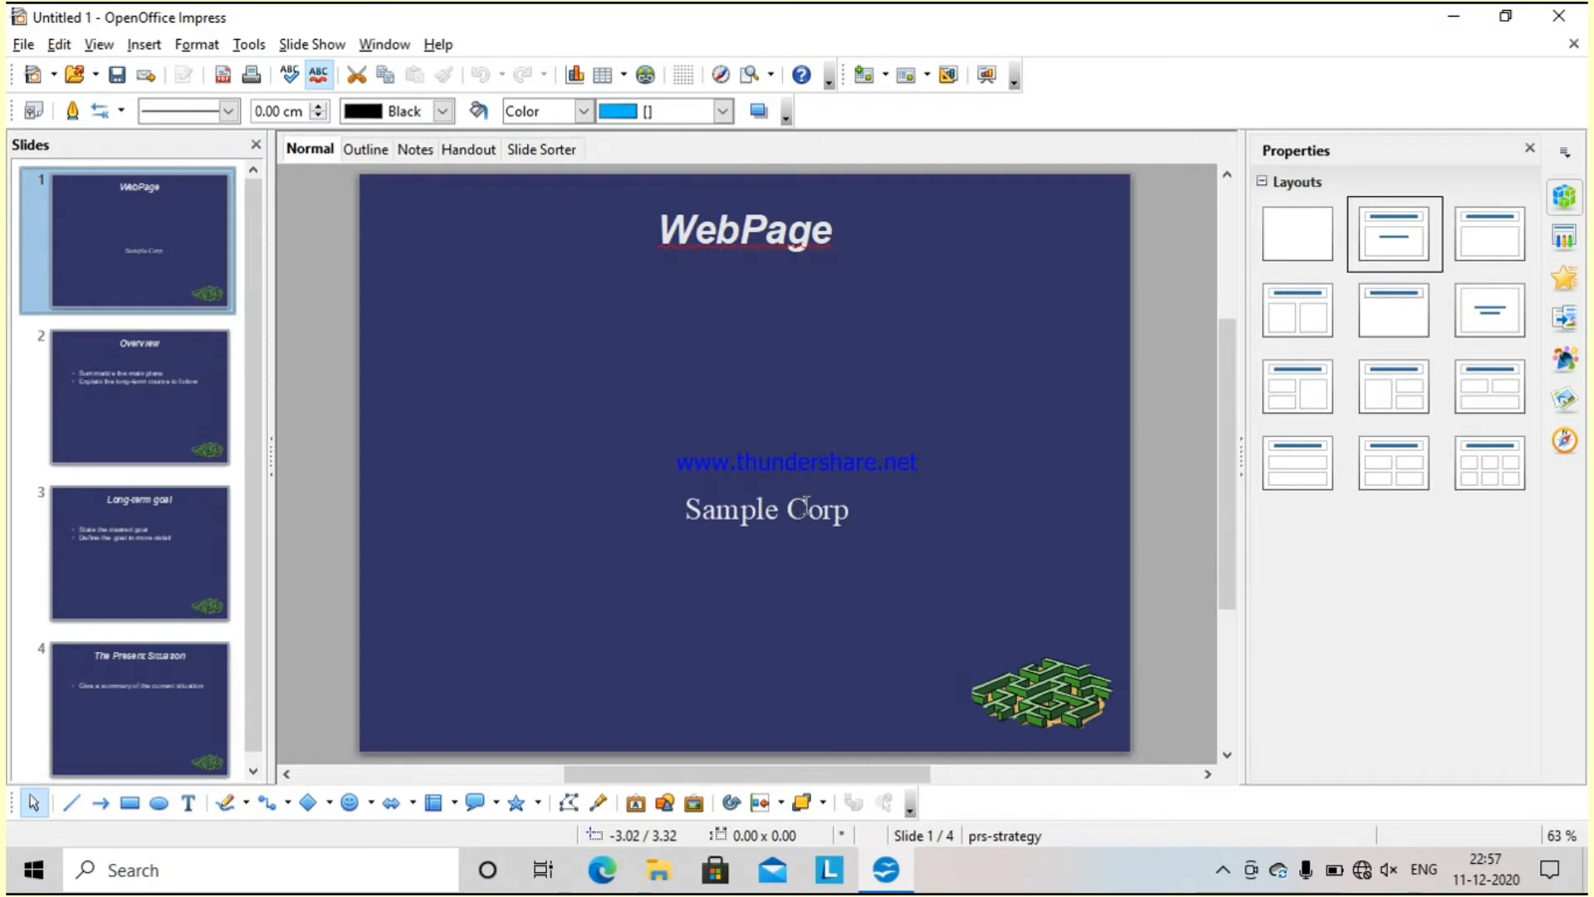
left_click(128, 443)
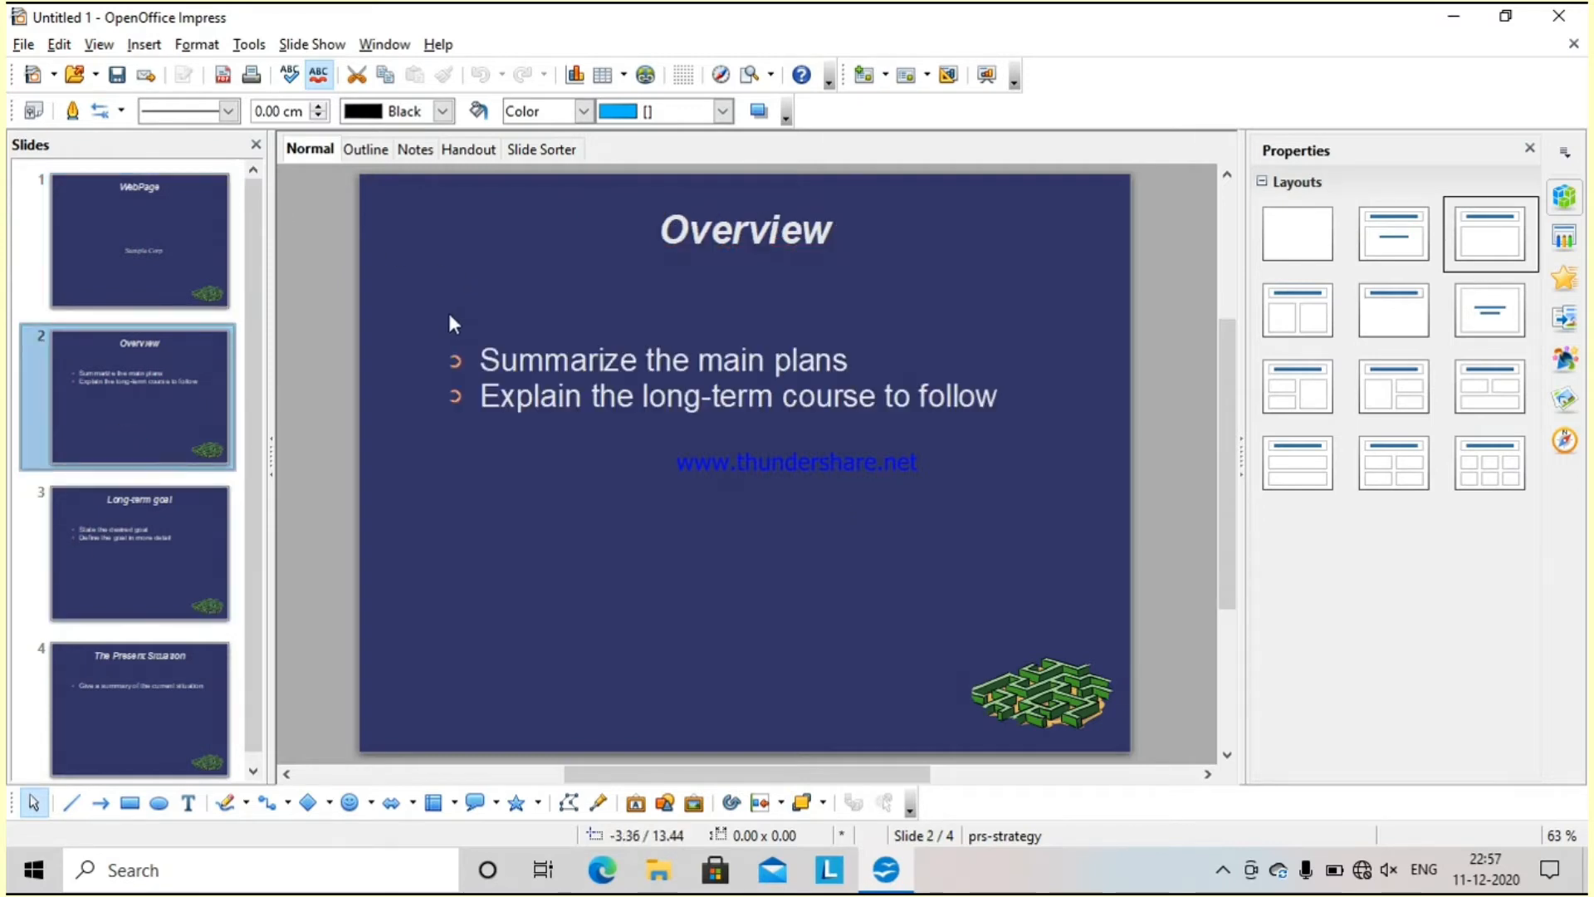
left_click(483, 354)
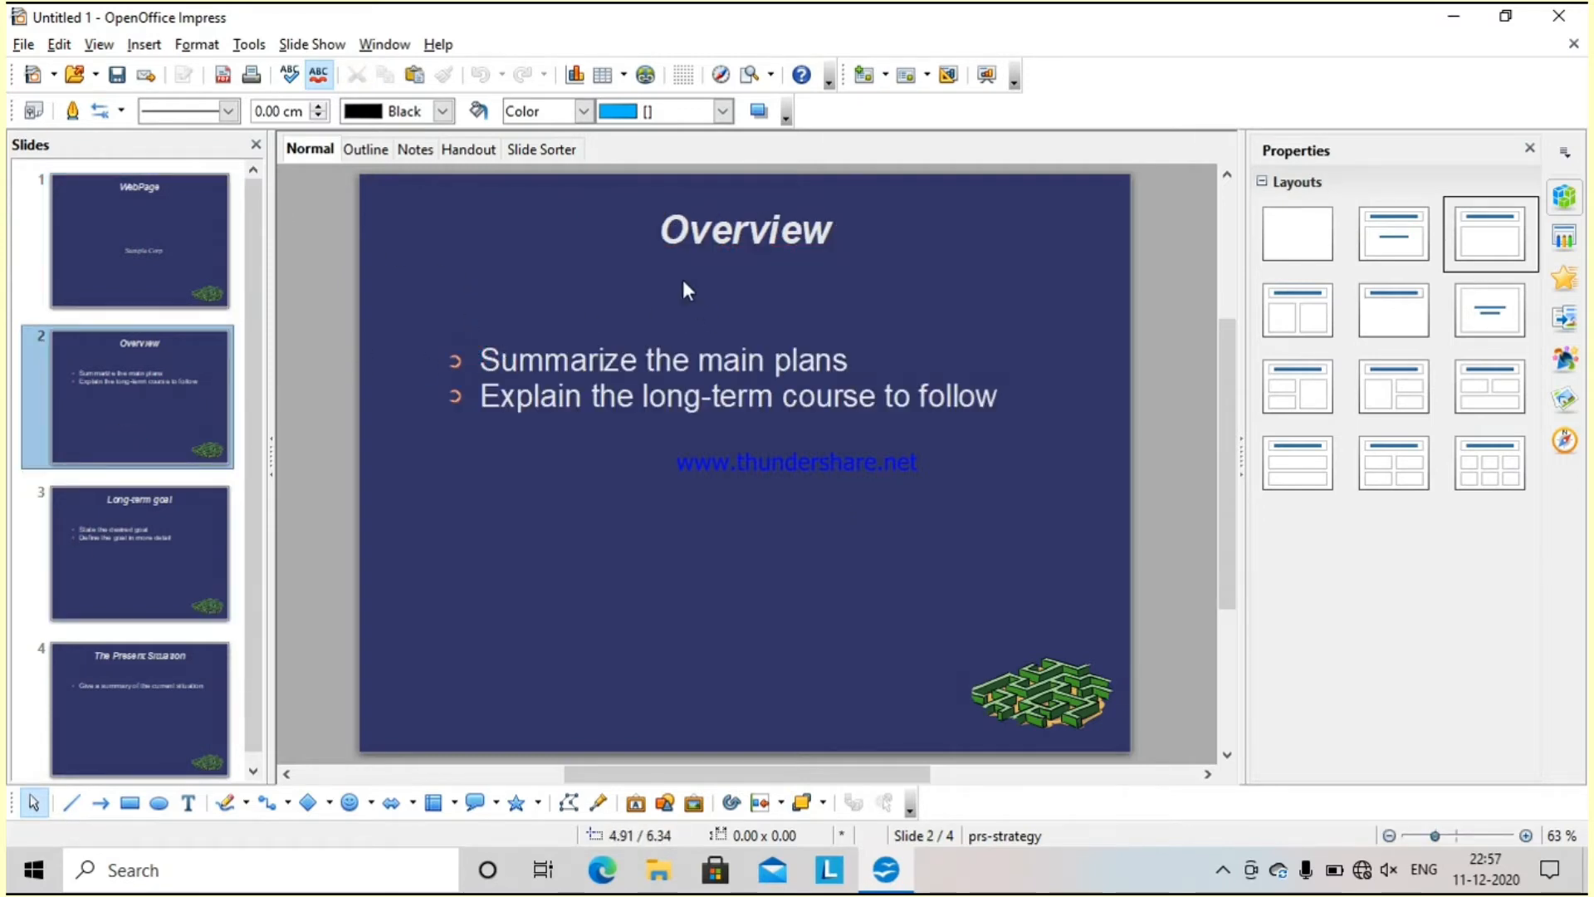
left_click(495, 364)
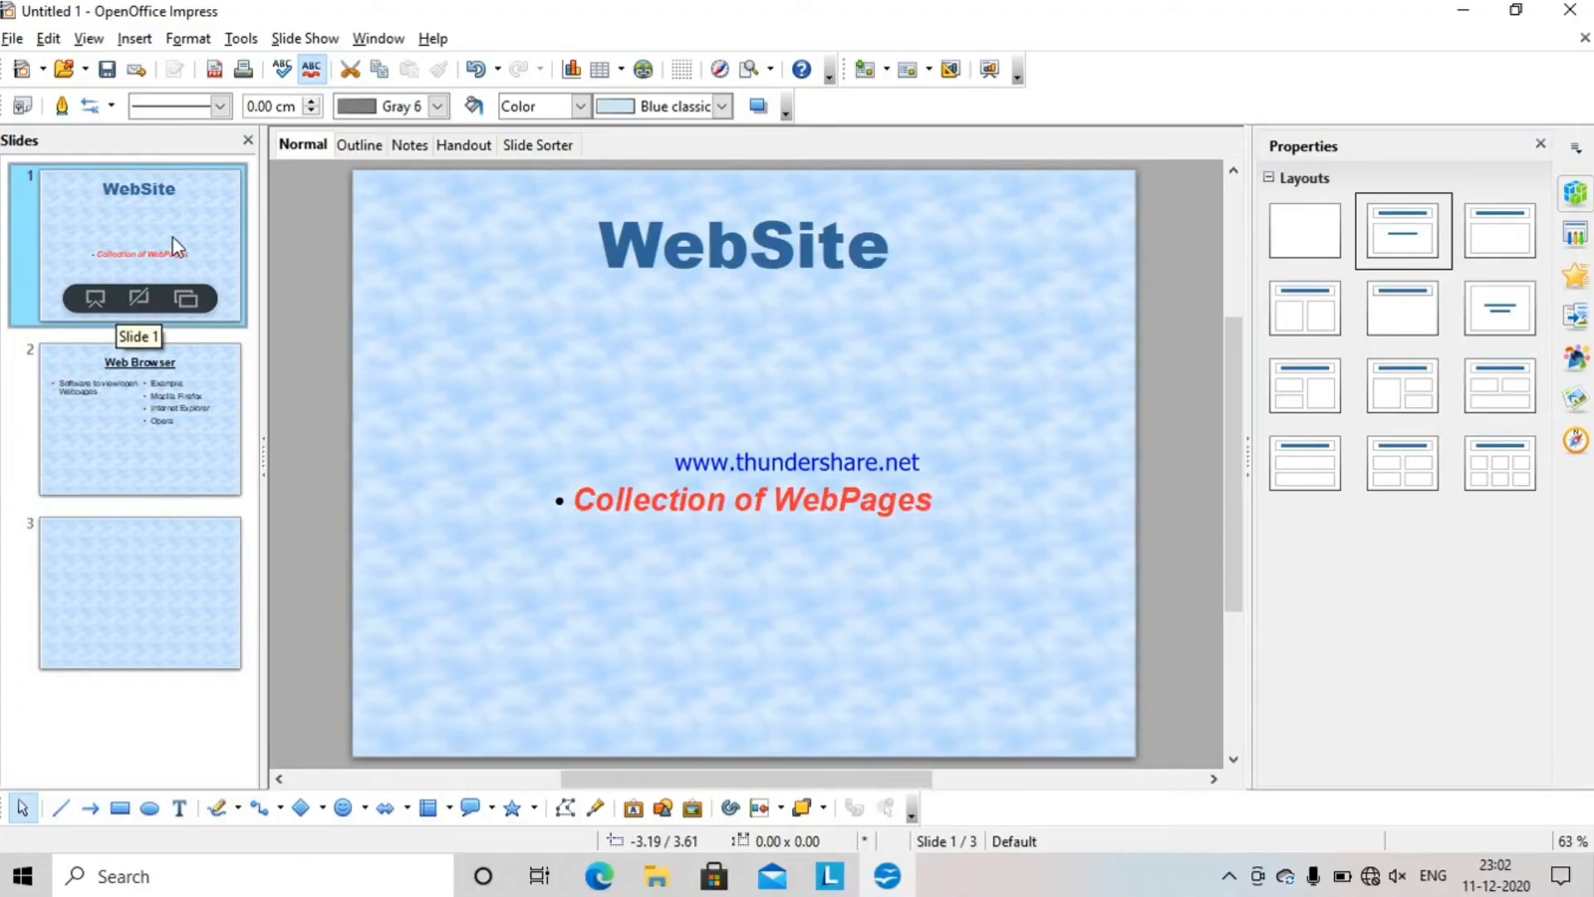
Review the three slides of the WebSite presentation and return to its title slide
left_click(485, 368)
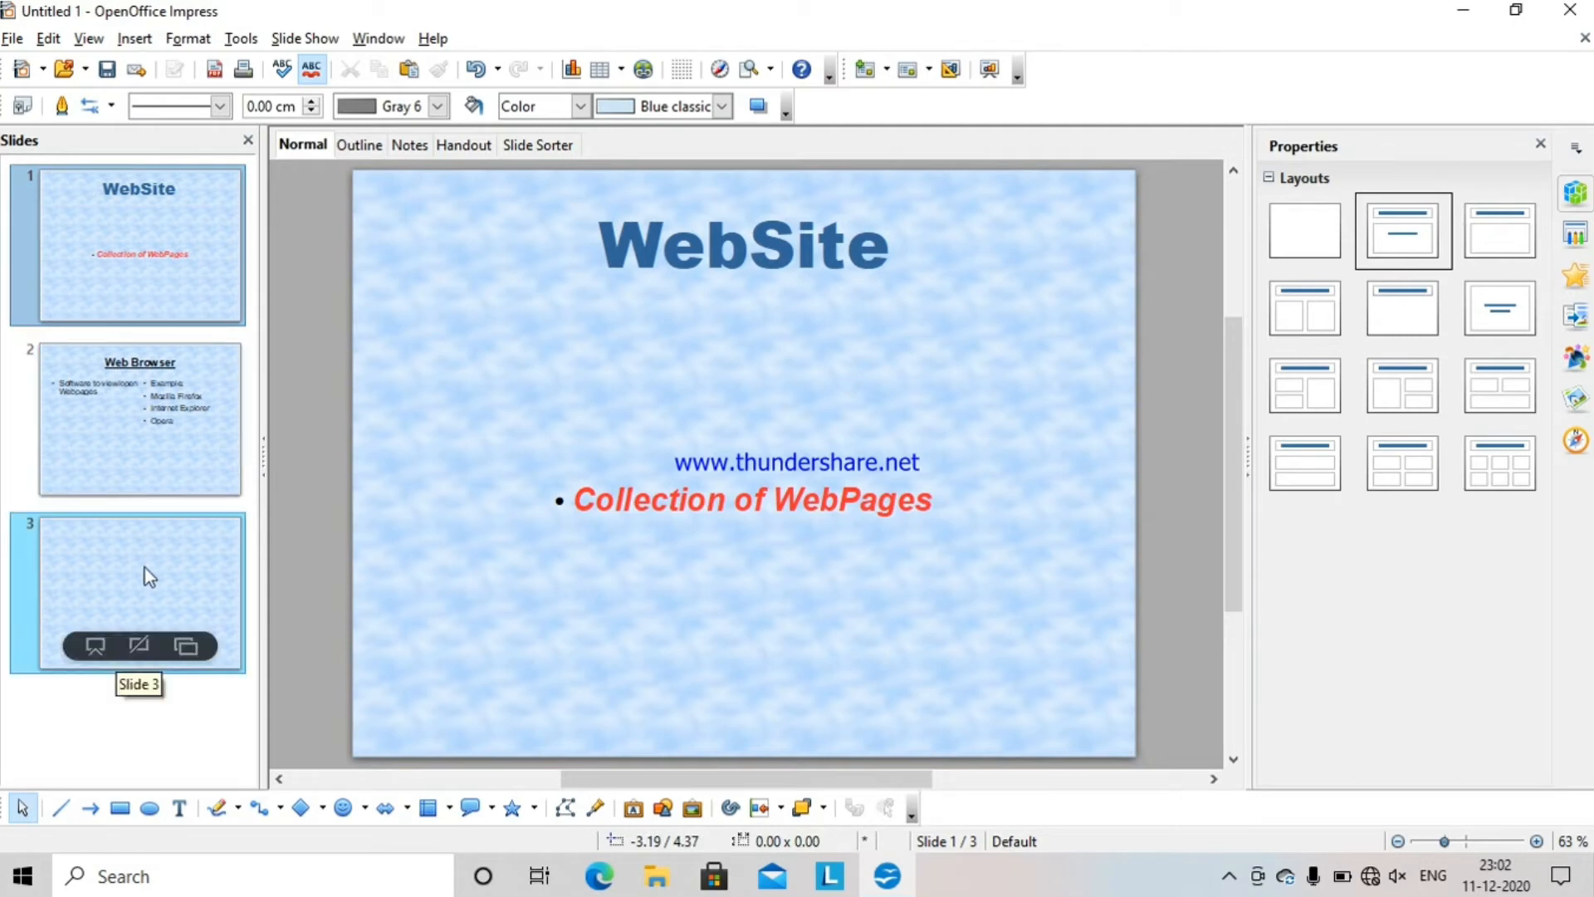
left_click(174, 272)
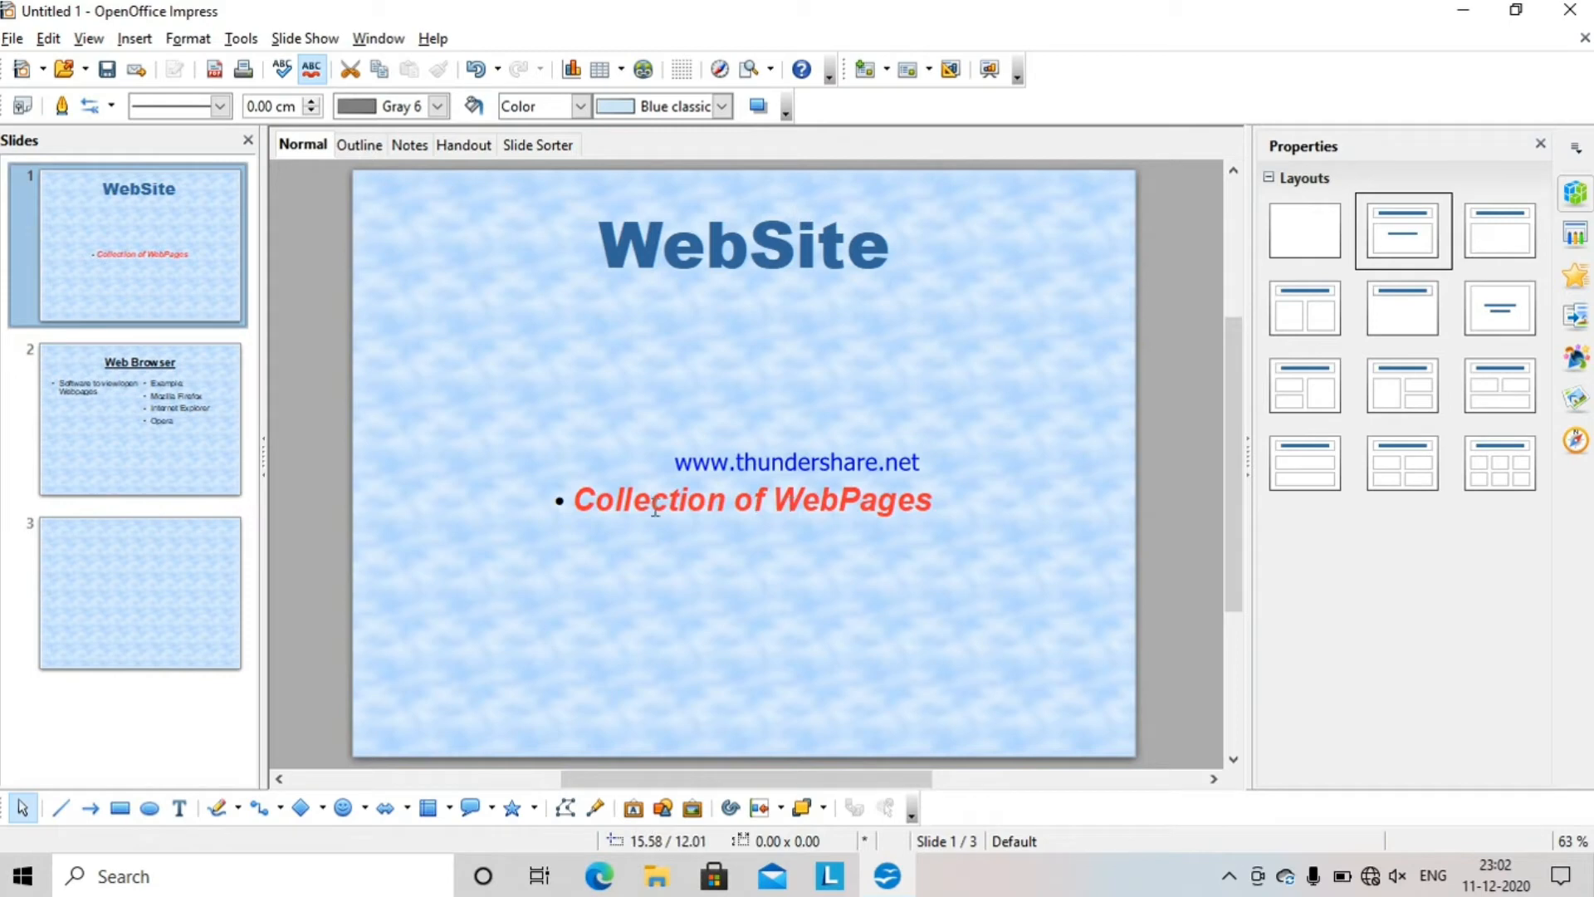
left_click(201, 471)
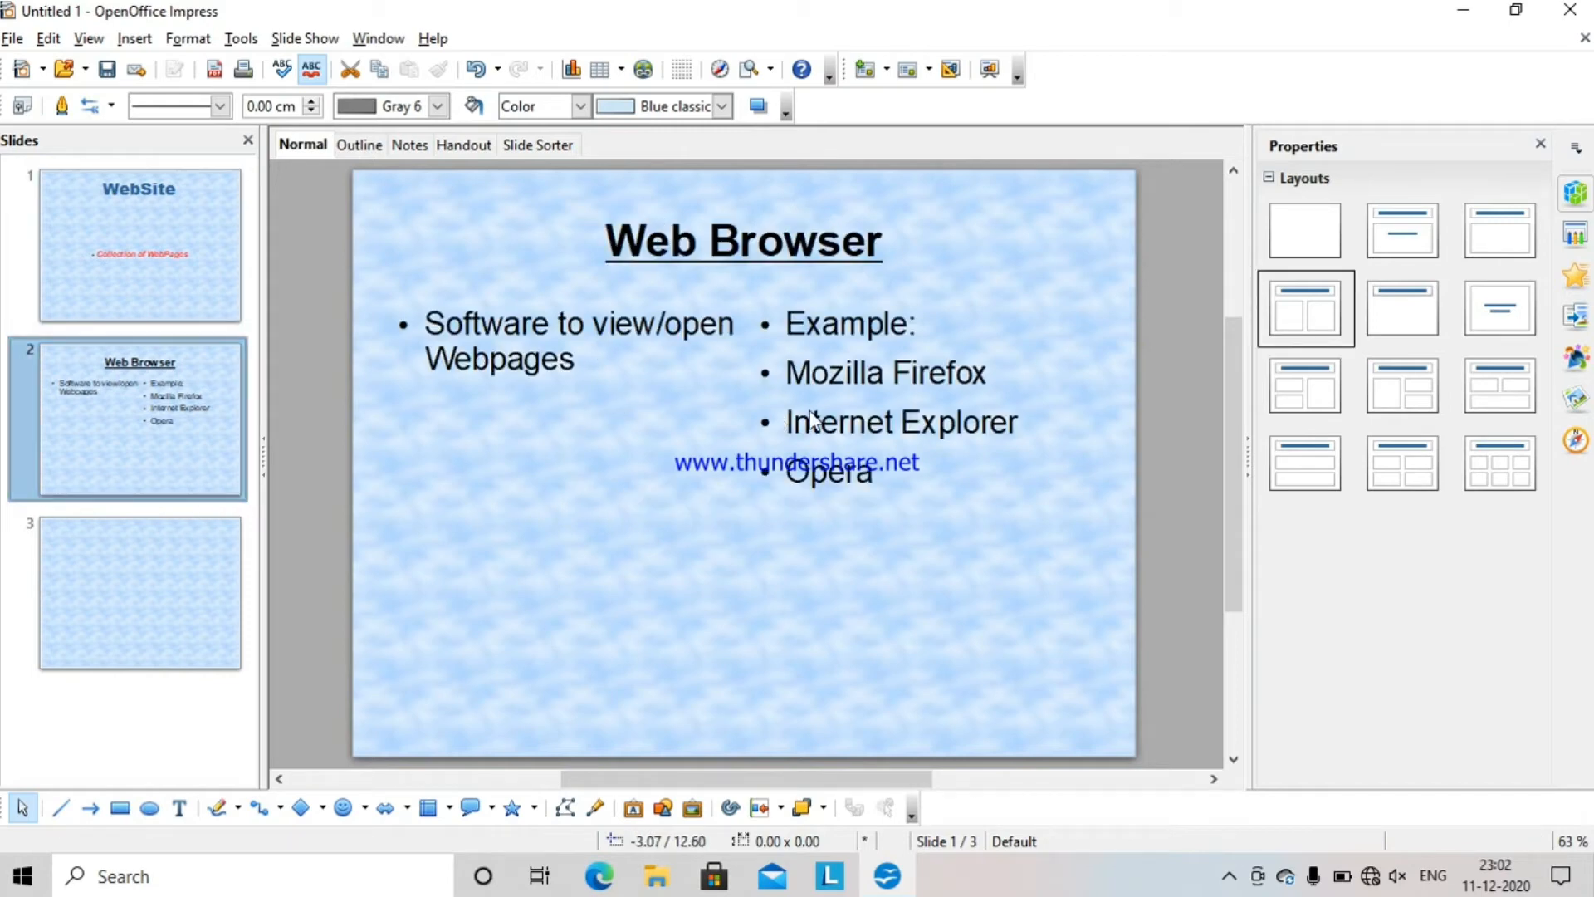
left_click(136, 568)
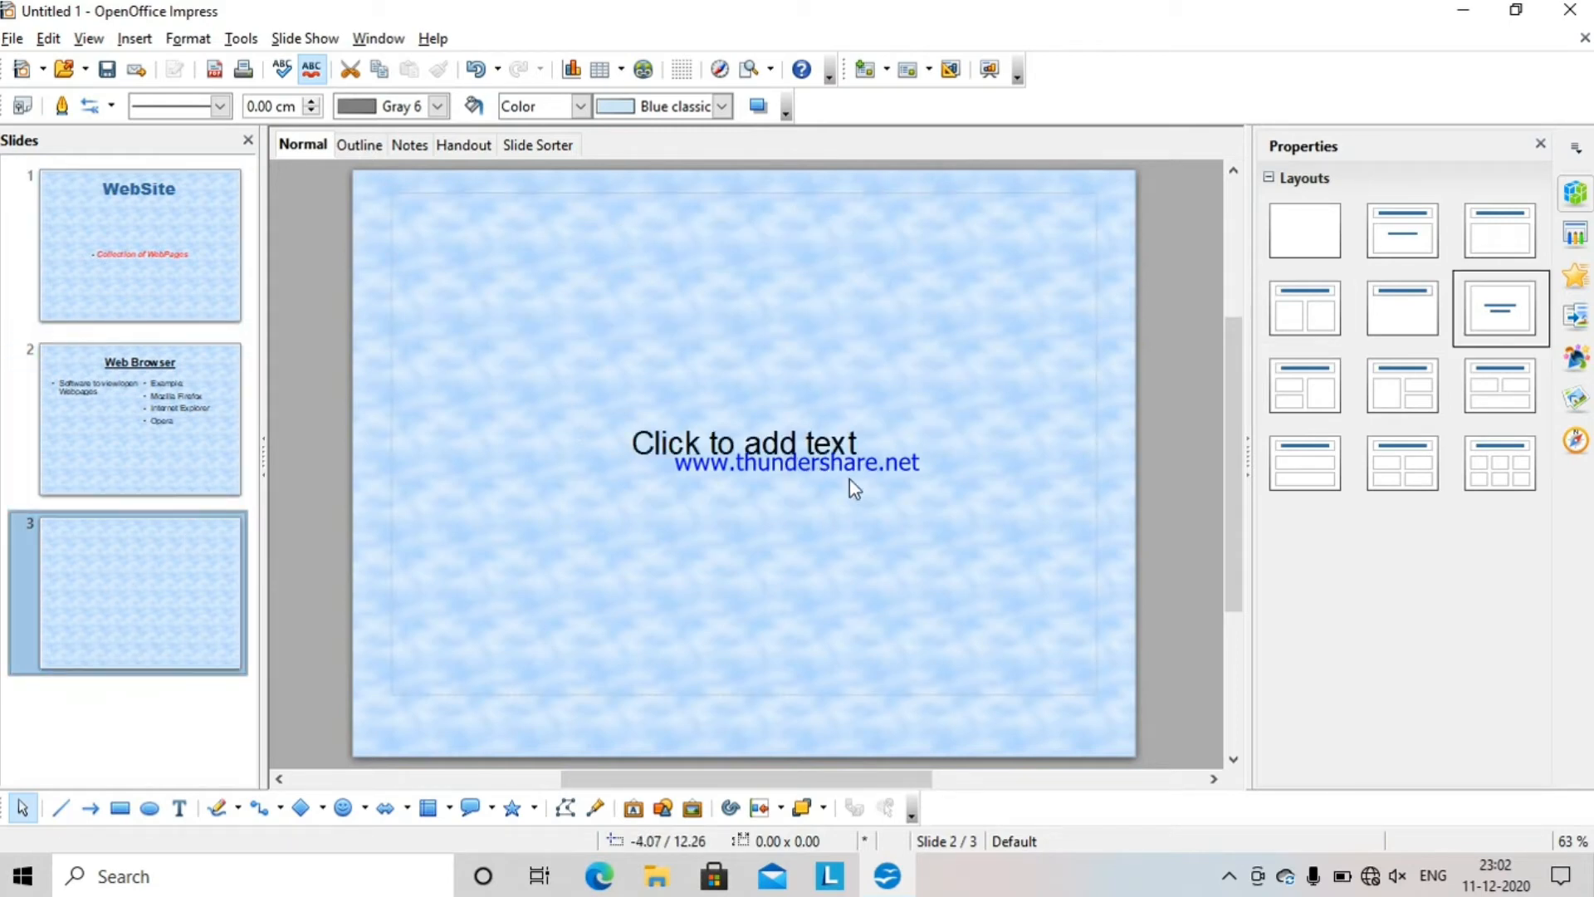
left_click(145, 304)
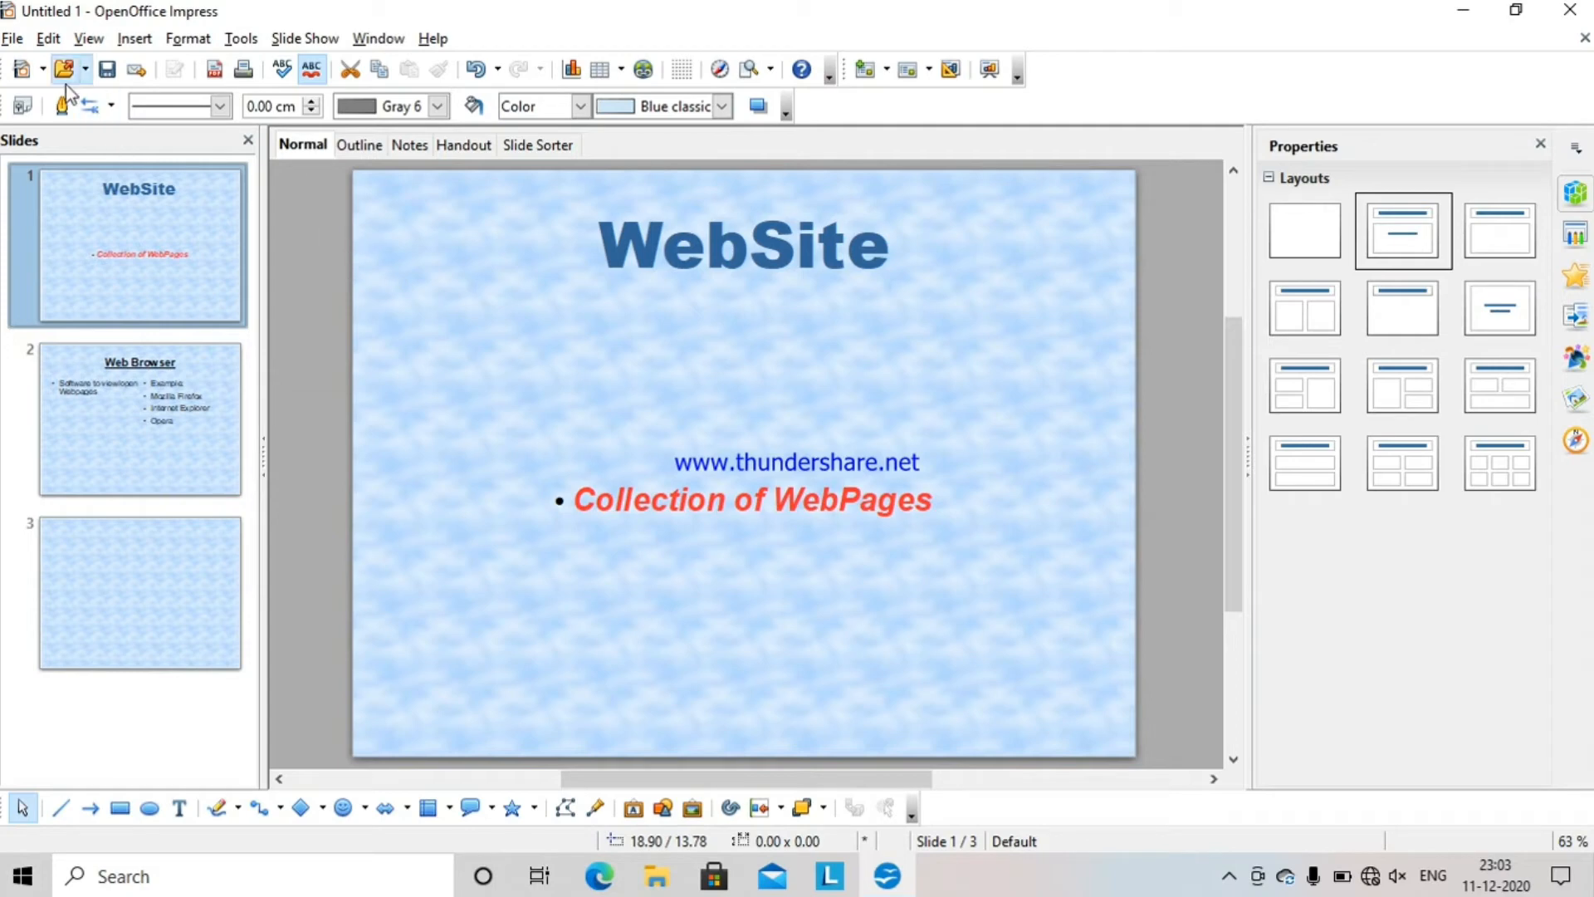
Save the presentation as a template named WebSite in the My Templates category
left_click(12, 39)
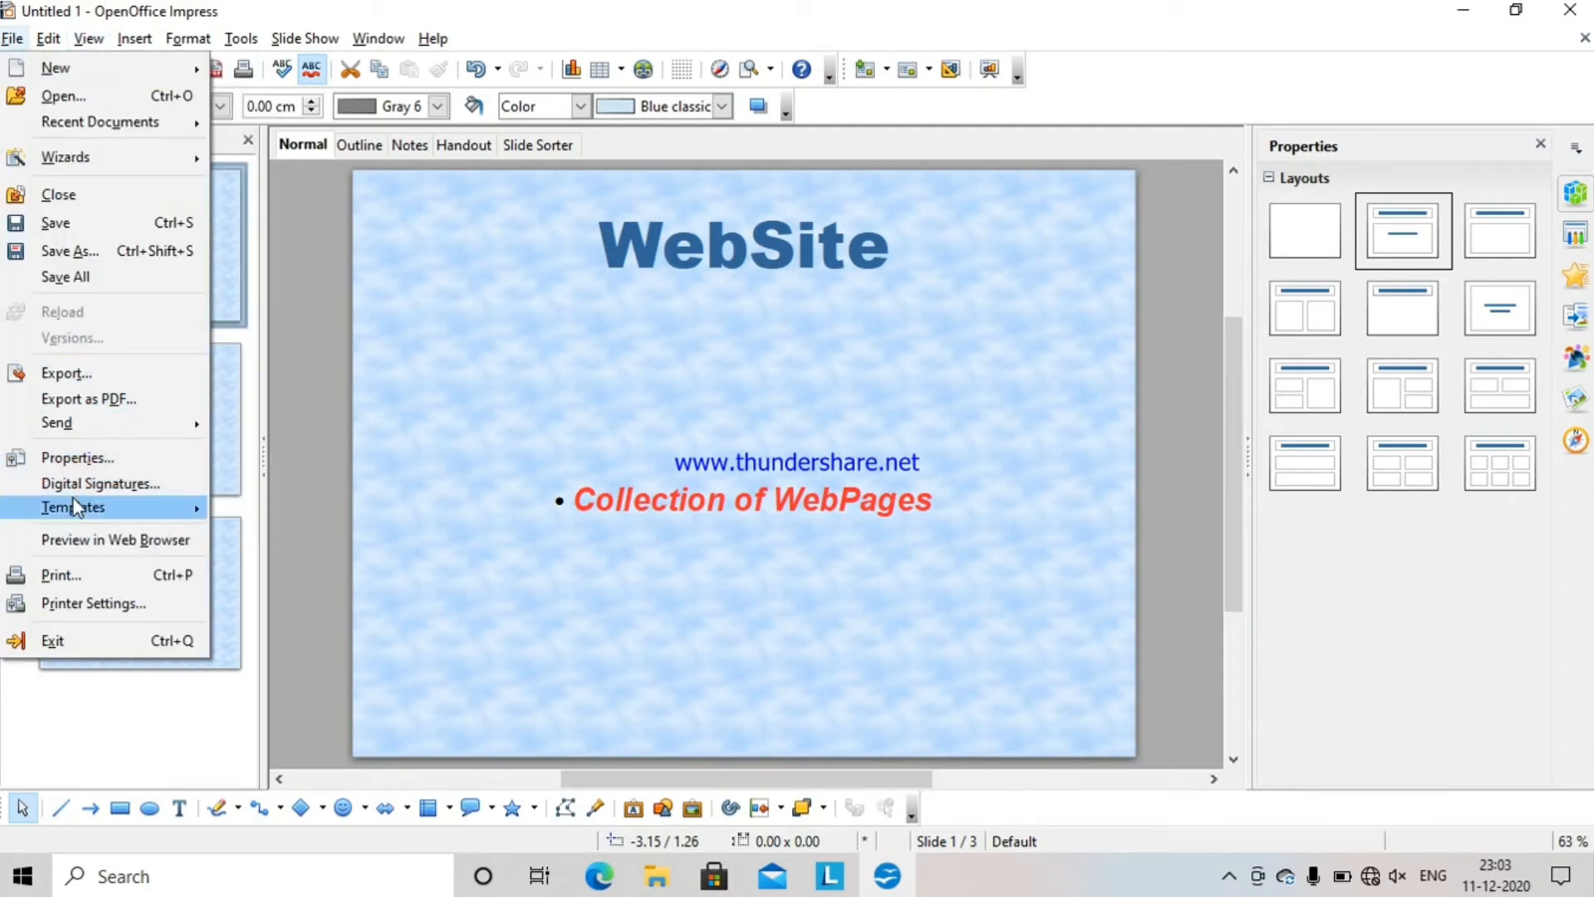
mouse_move(77, 514)
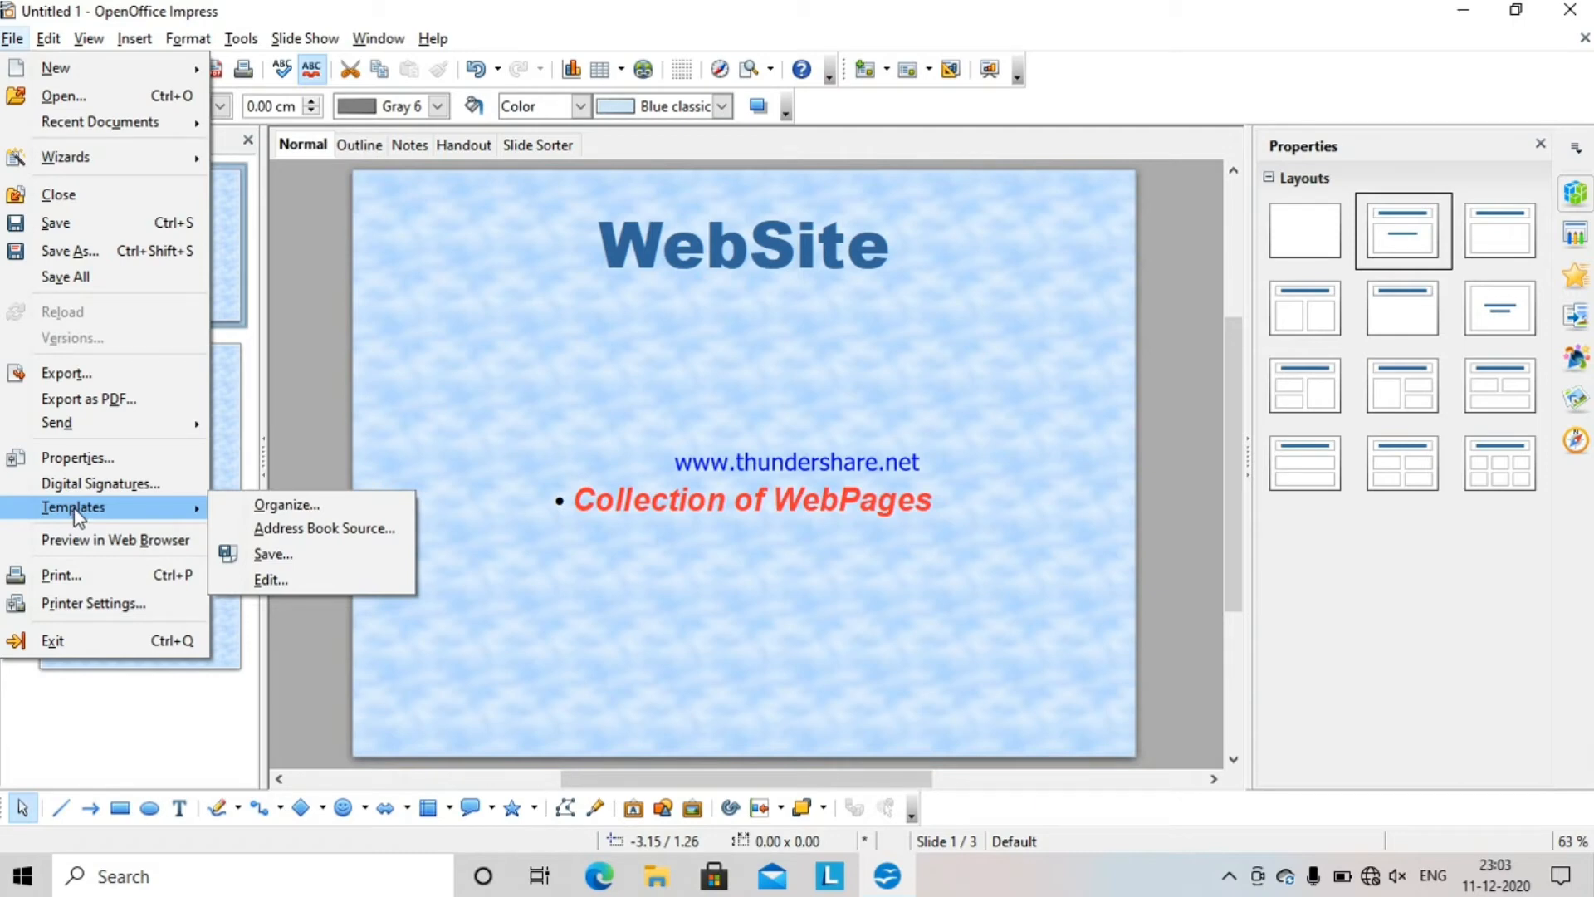
left_click(270, 552)
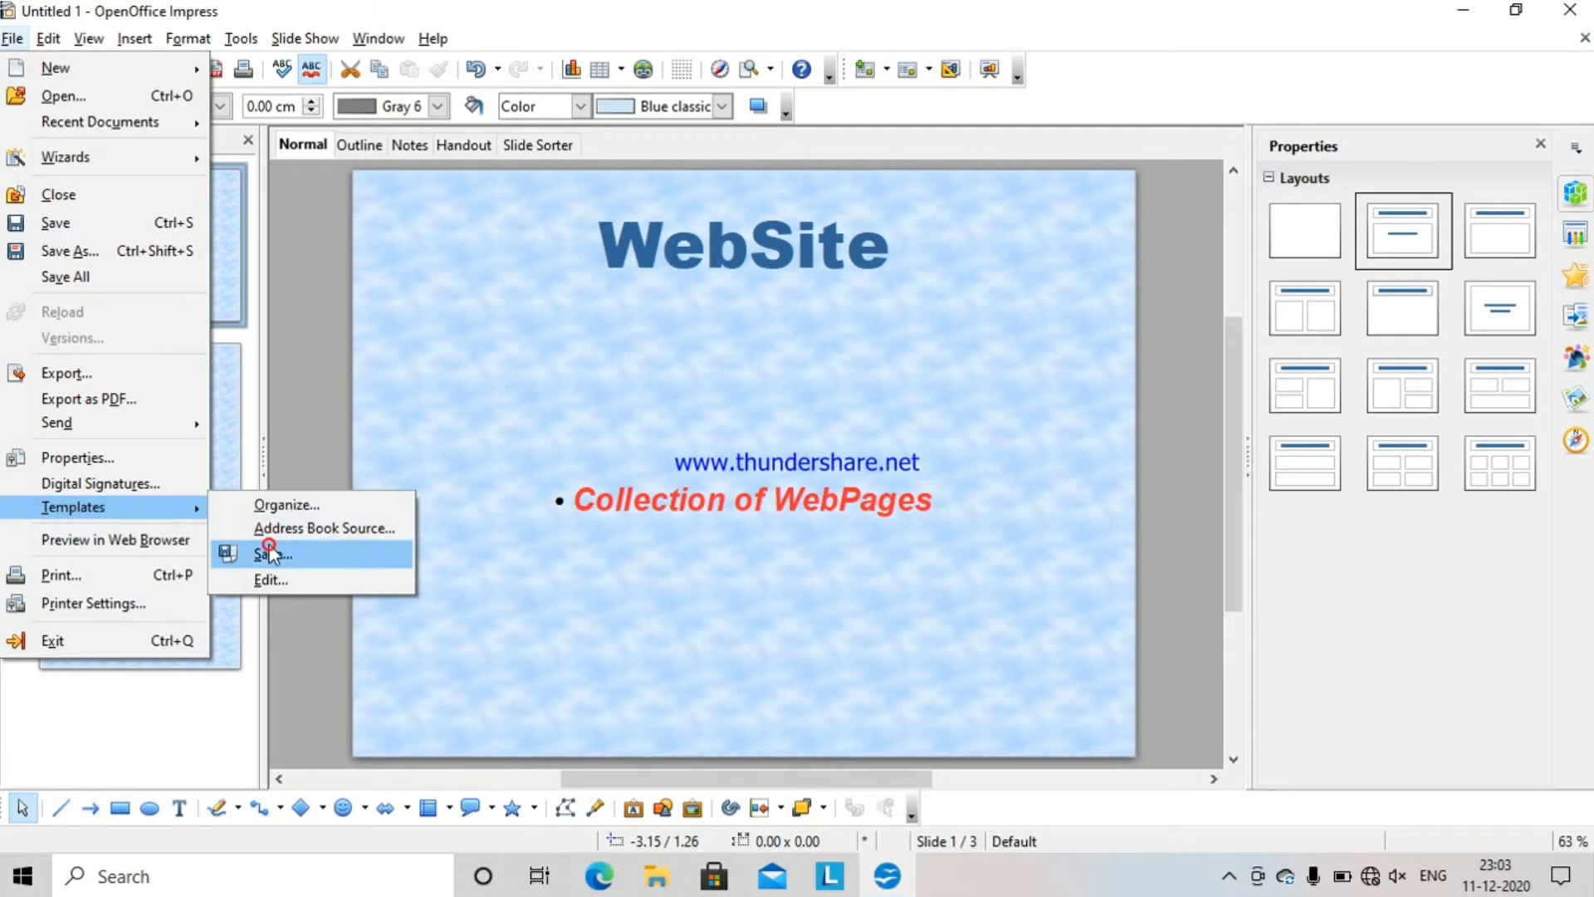
left_click_drag(637, 280, 546, 40)
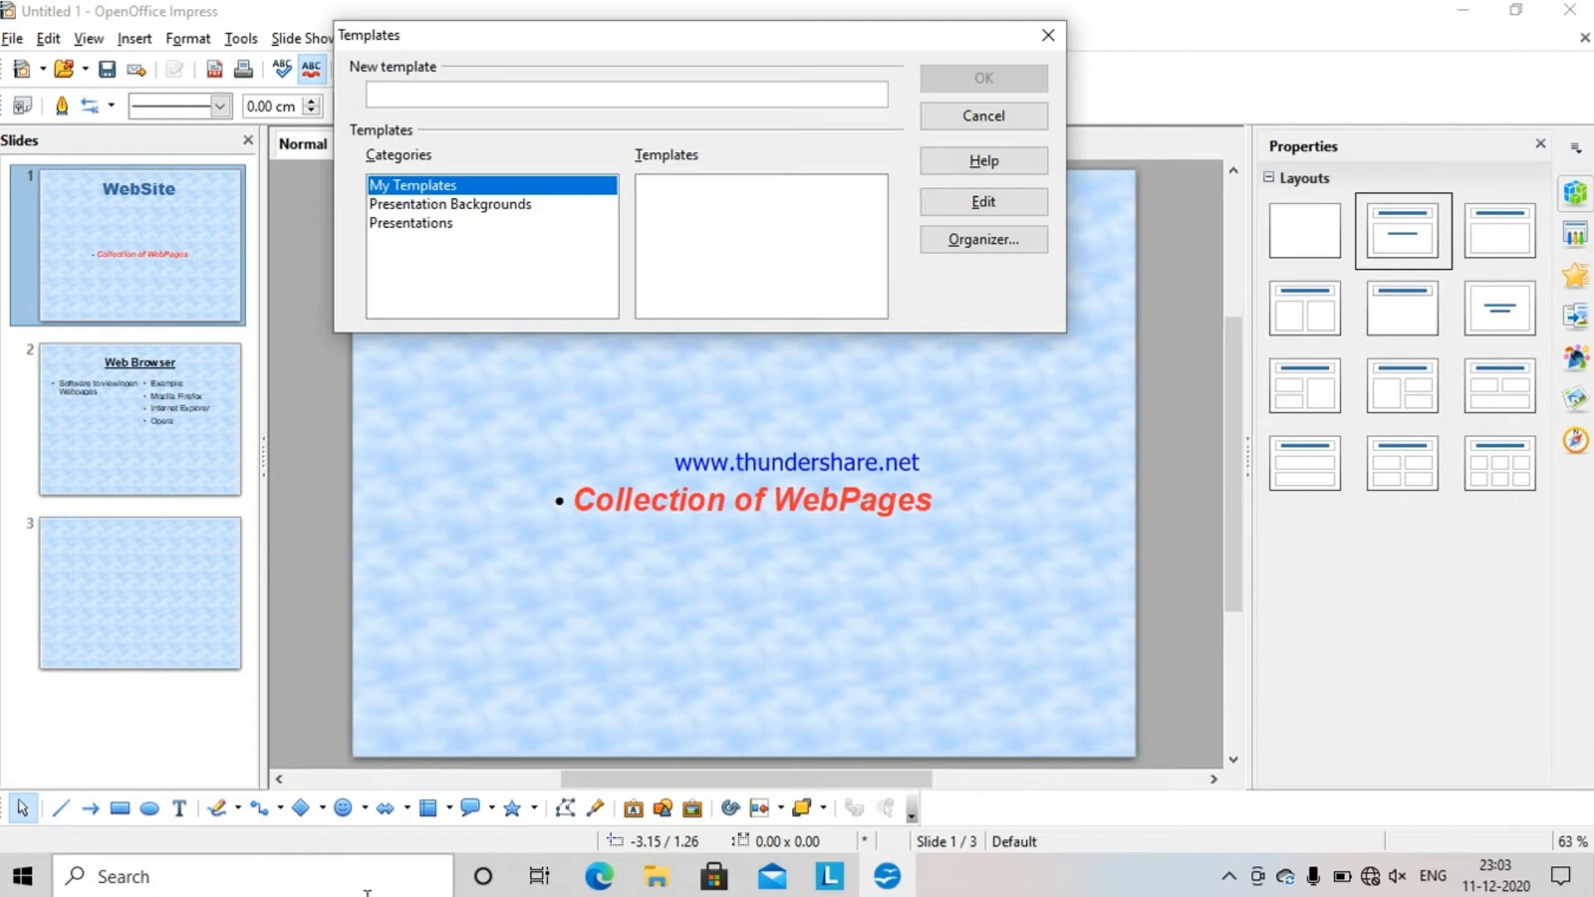
type("WebSite")
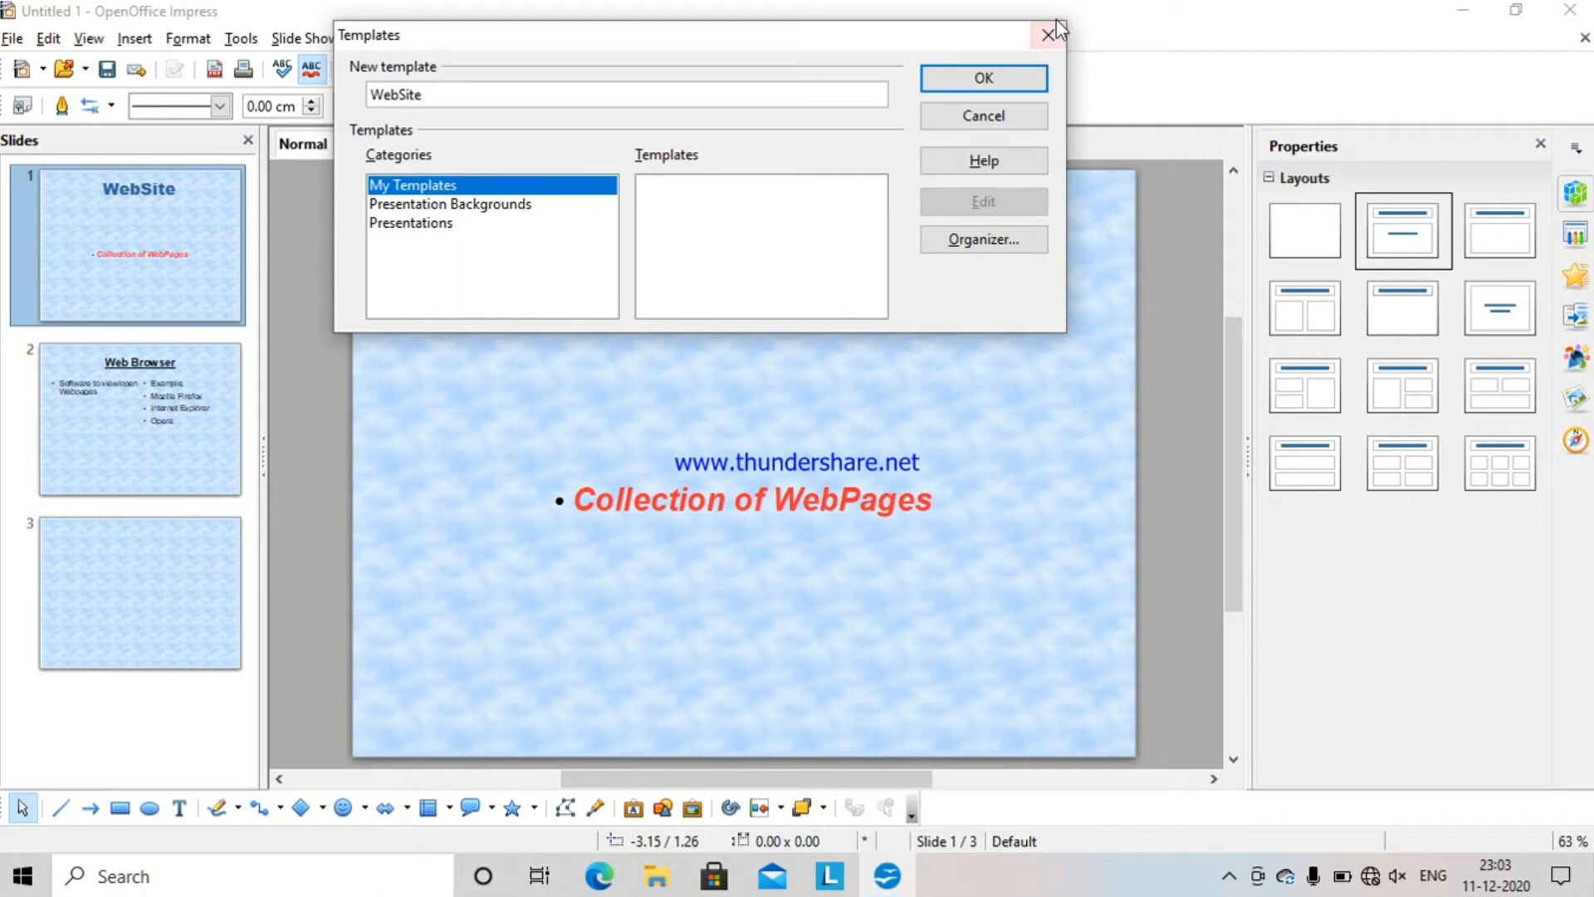
left_click(1020, 85)
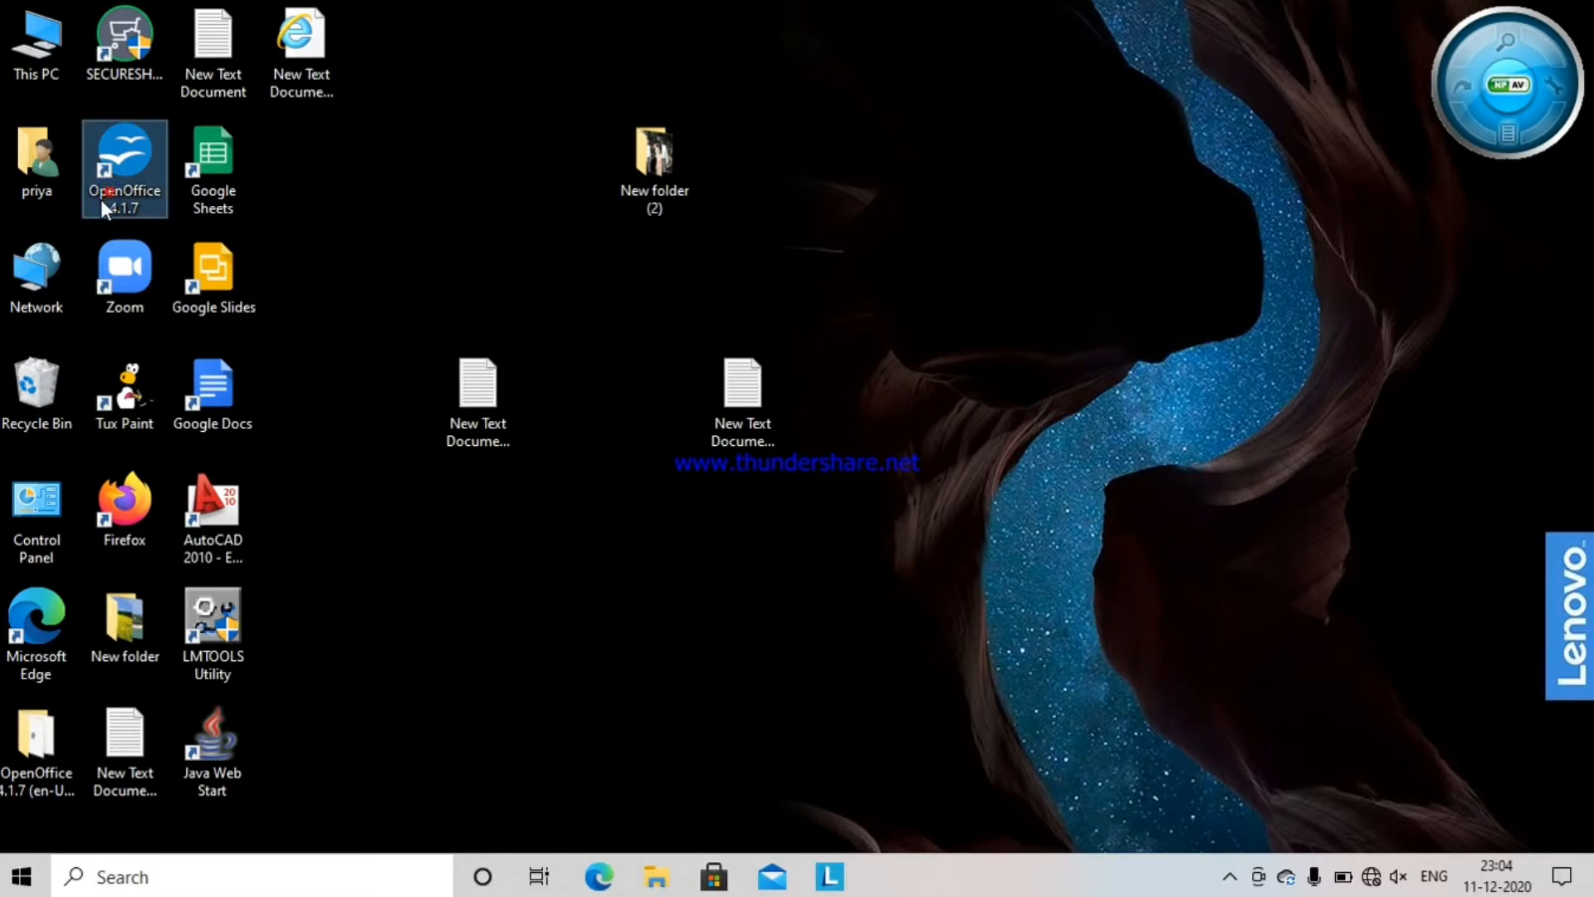
Start OpenOffice and begin a new presentation in the Presentation Wizard, previewing the WebSite template from My Templates
double_click(101, 199)
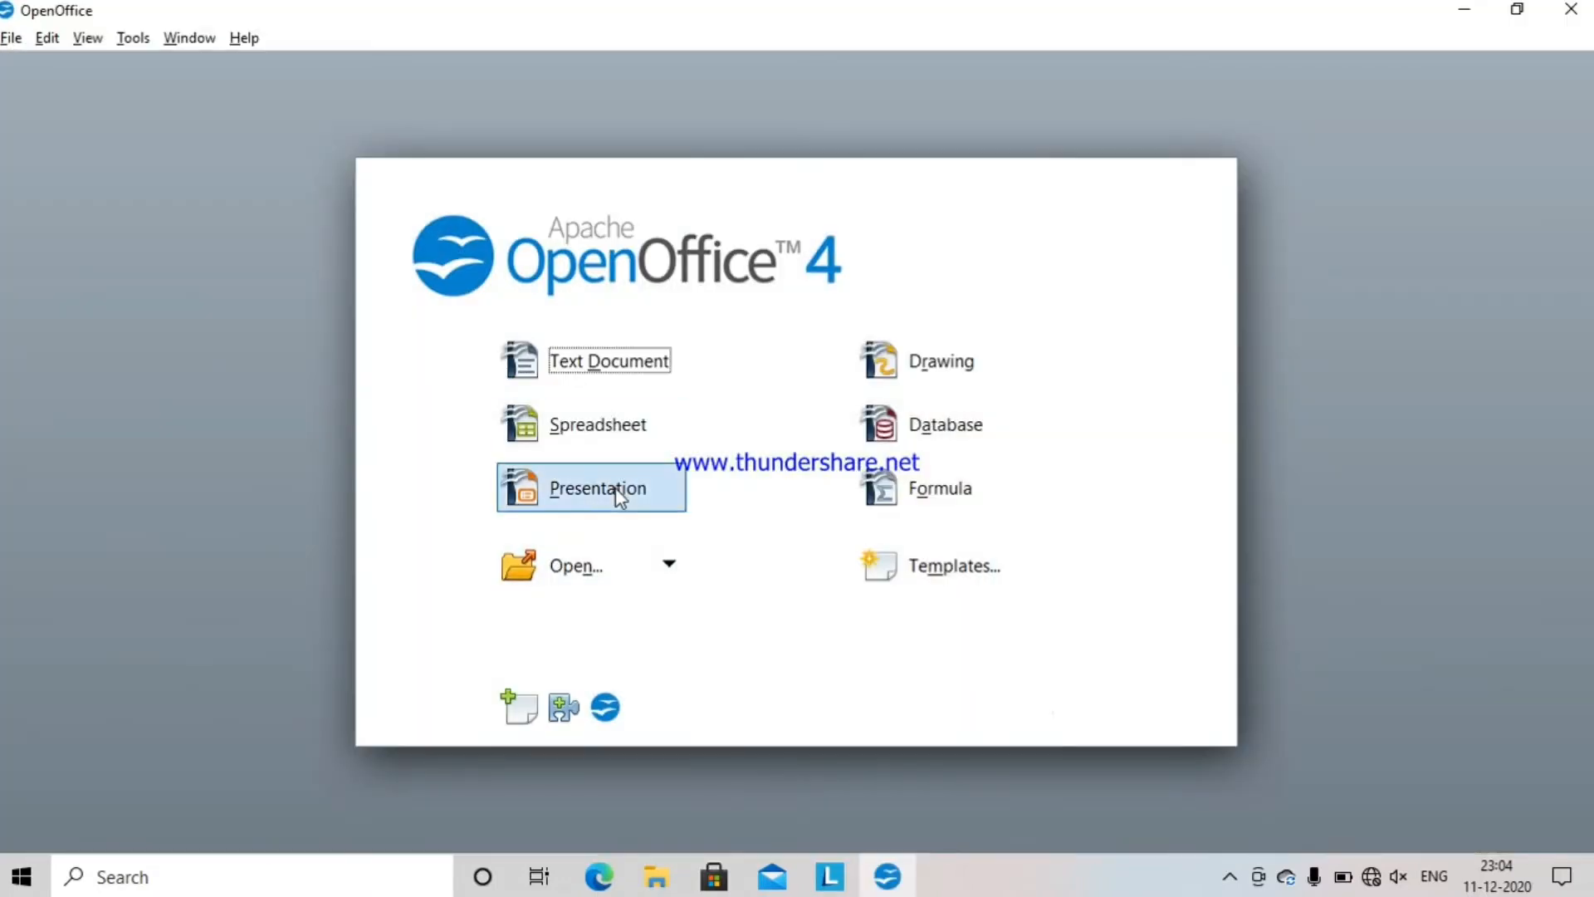
left_click(615, 489)
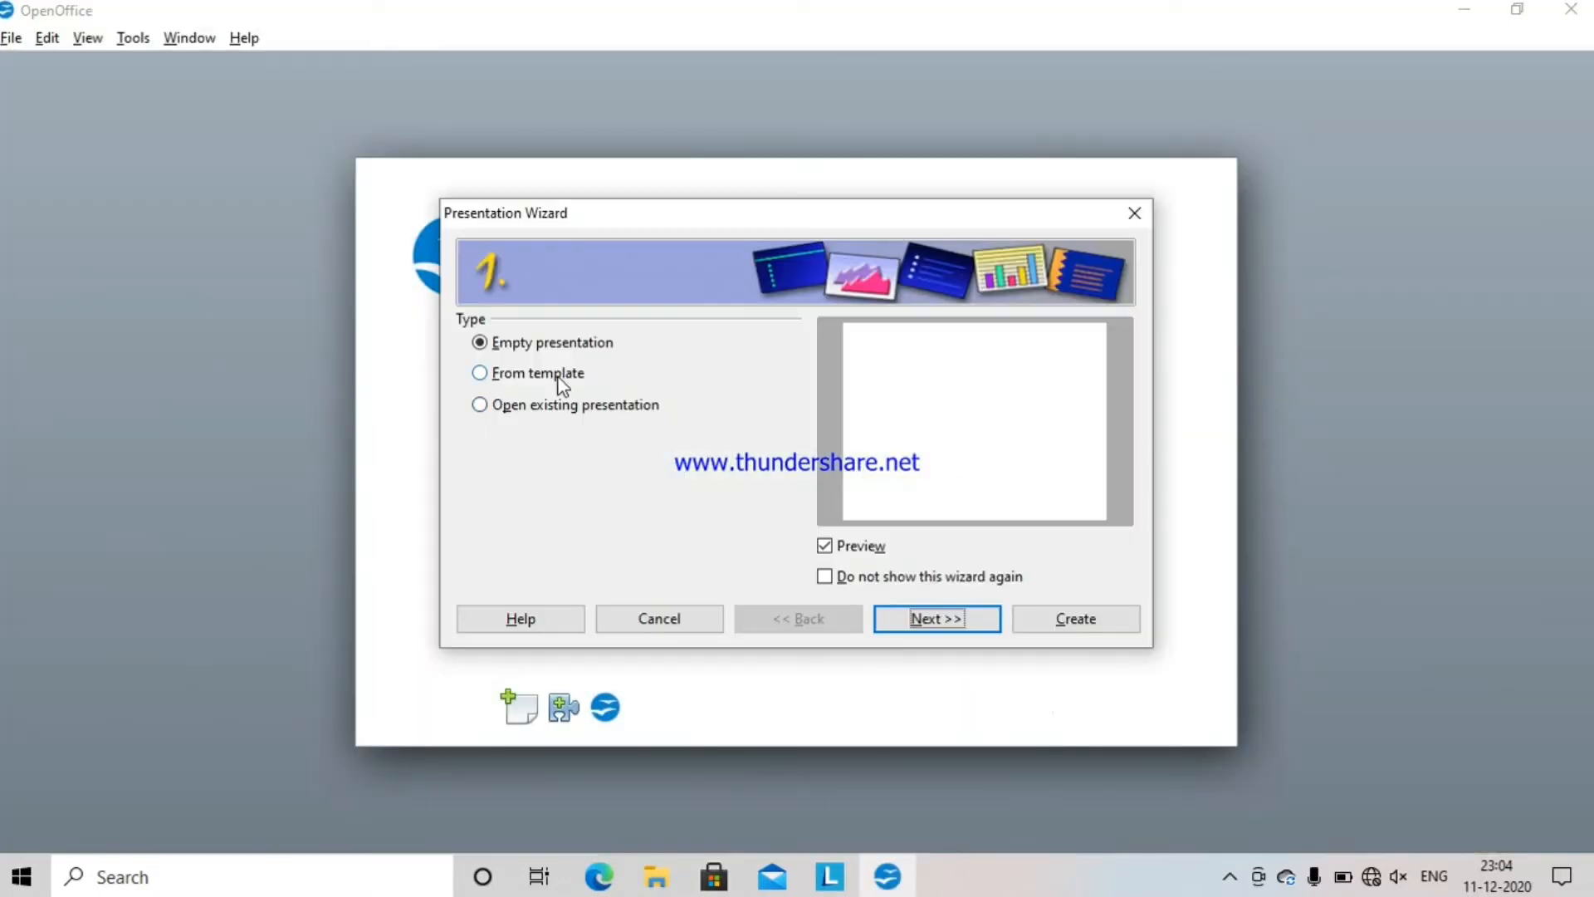
left_click(555, 374)
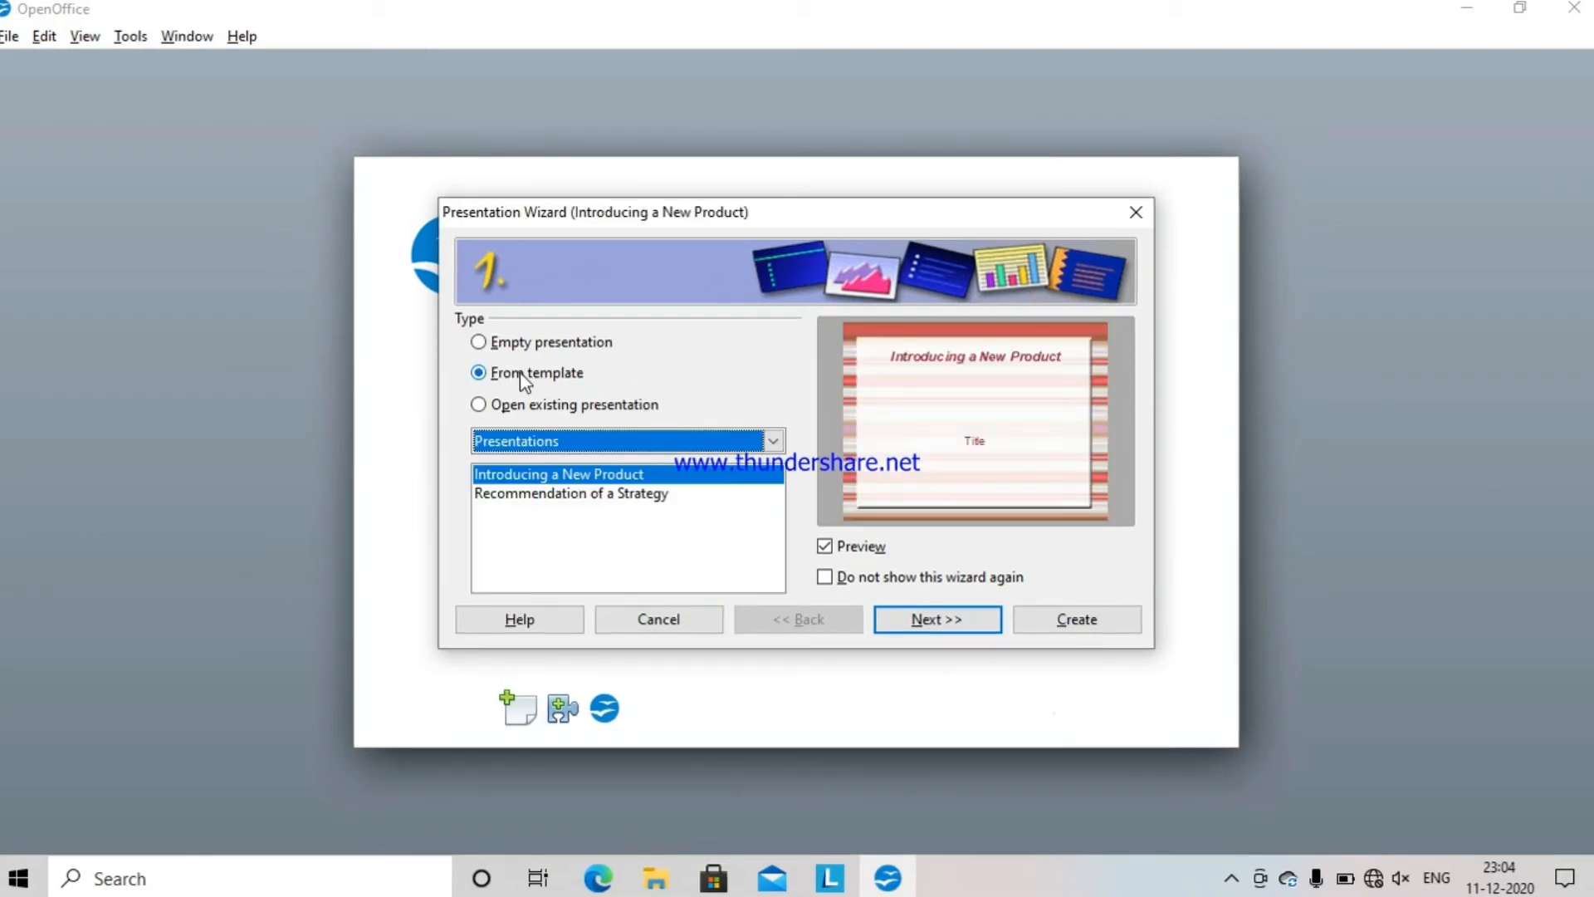
left_click(573, 440)
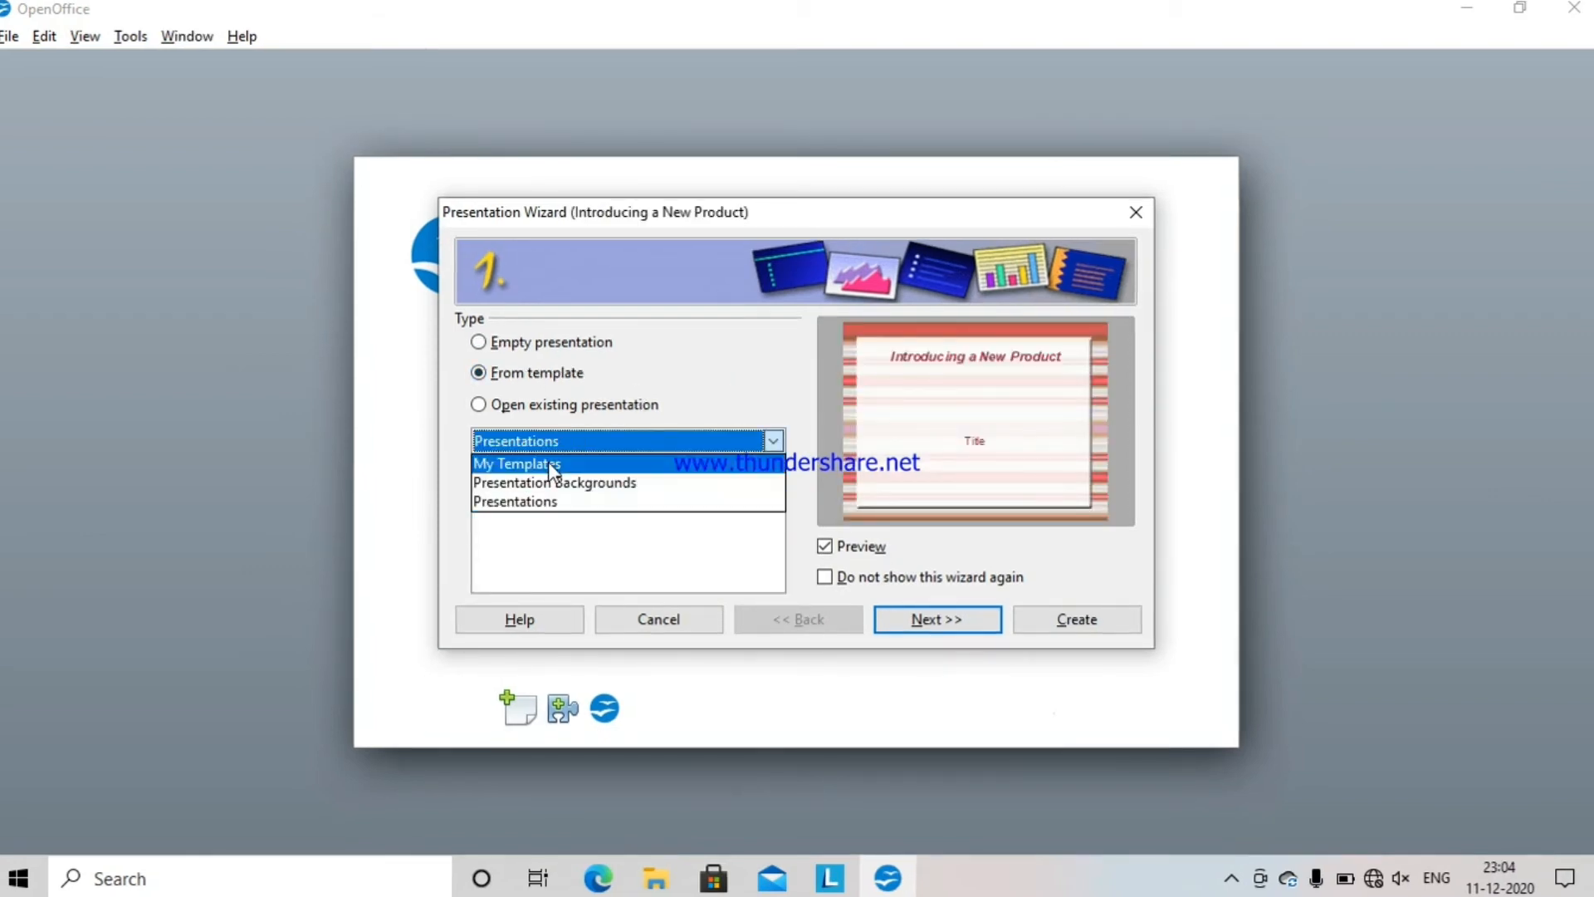
left_click(549, 462)
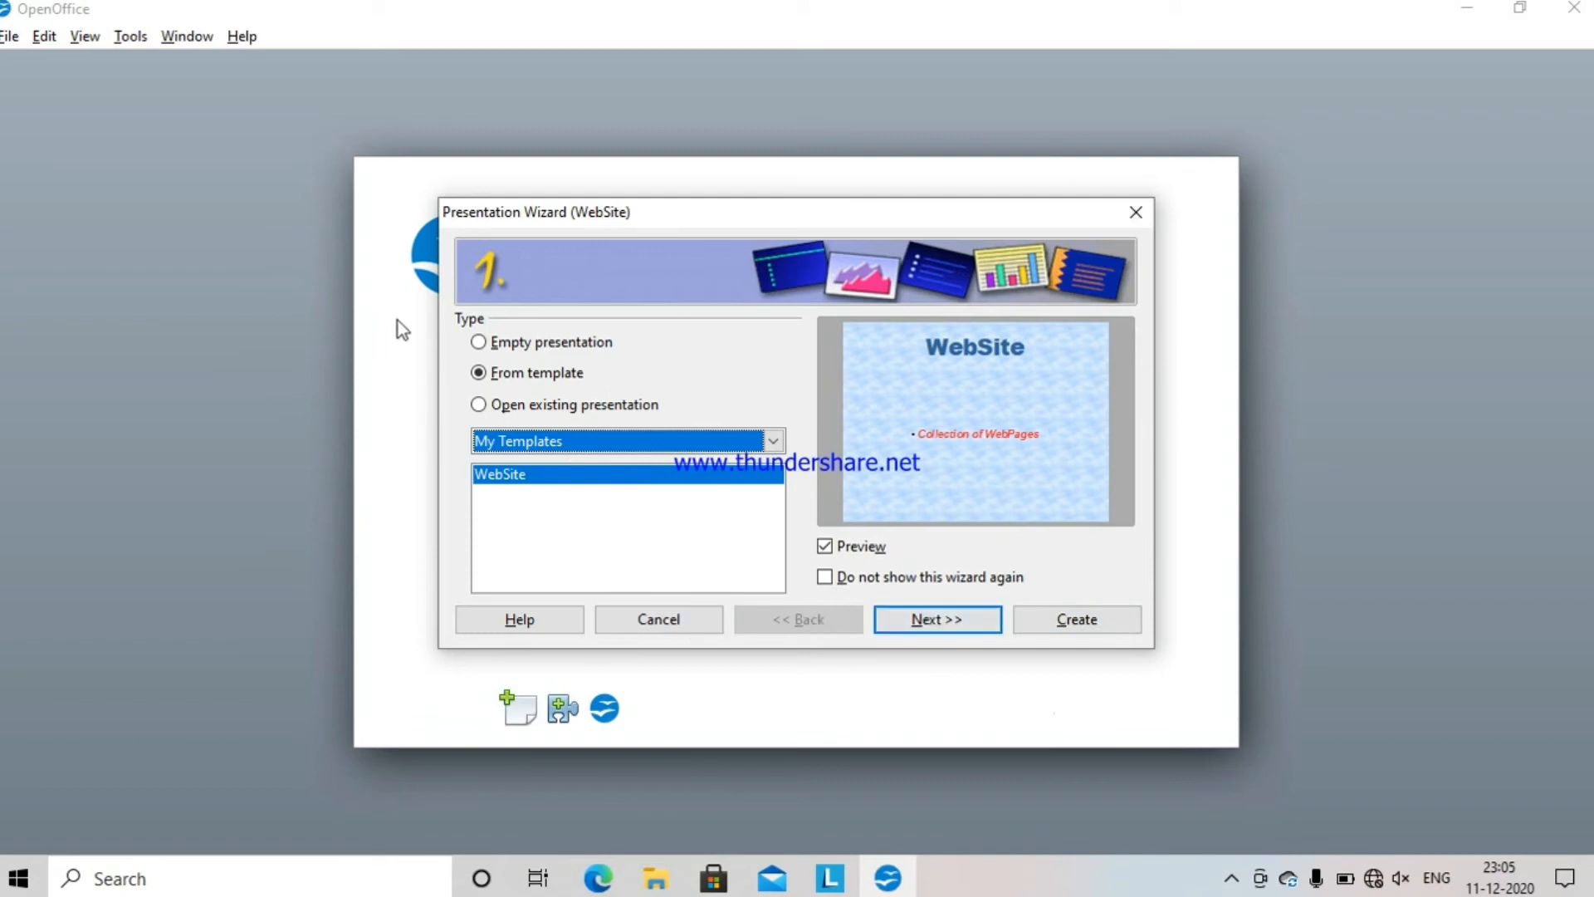
Switch the new presentation's type to Empty presentation and create it
left_click(477, 342)
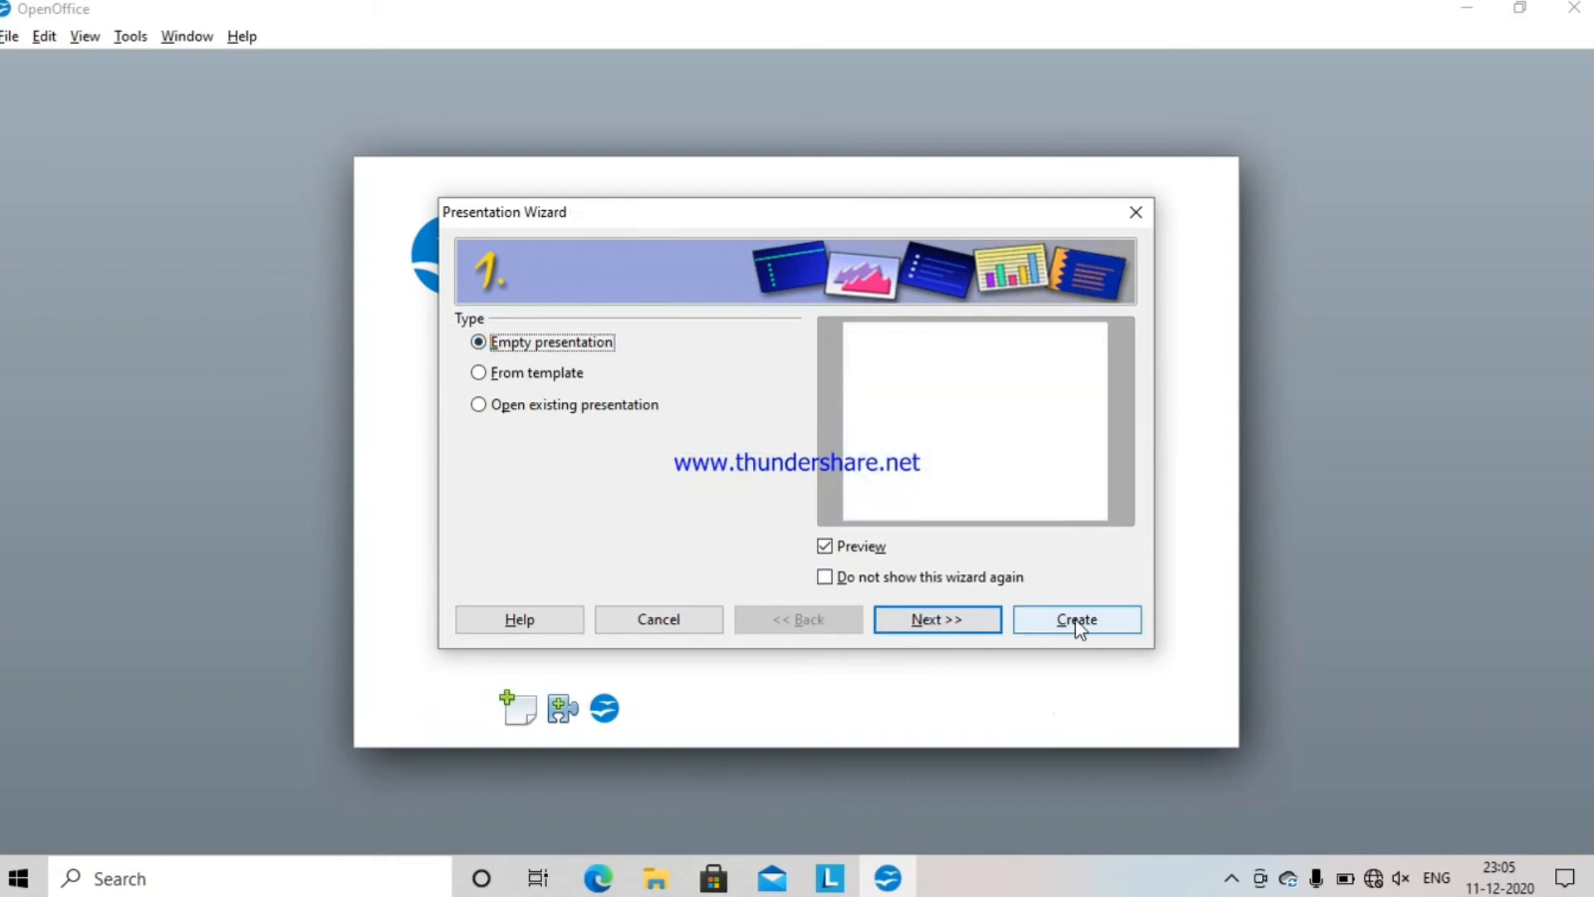
left_click(1077, 621)
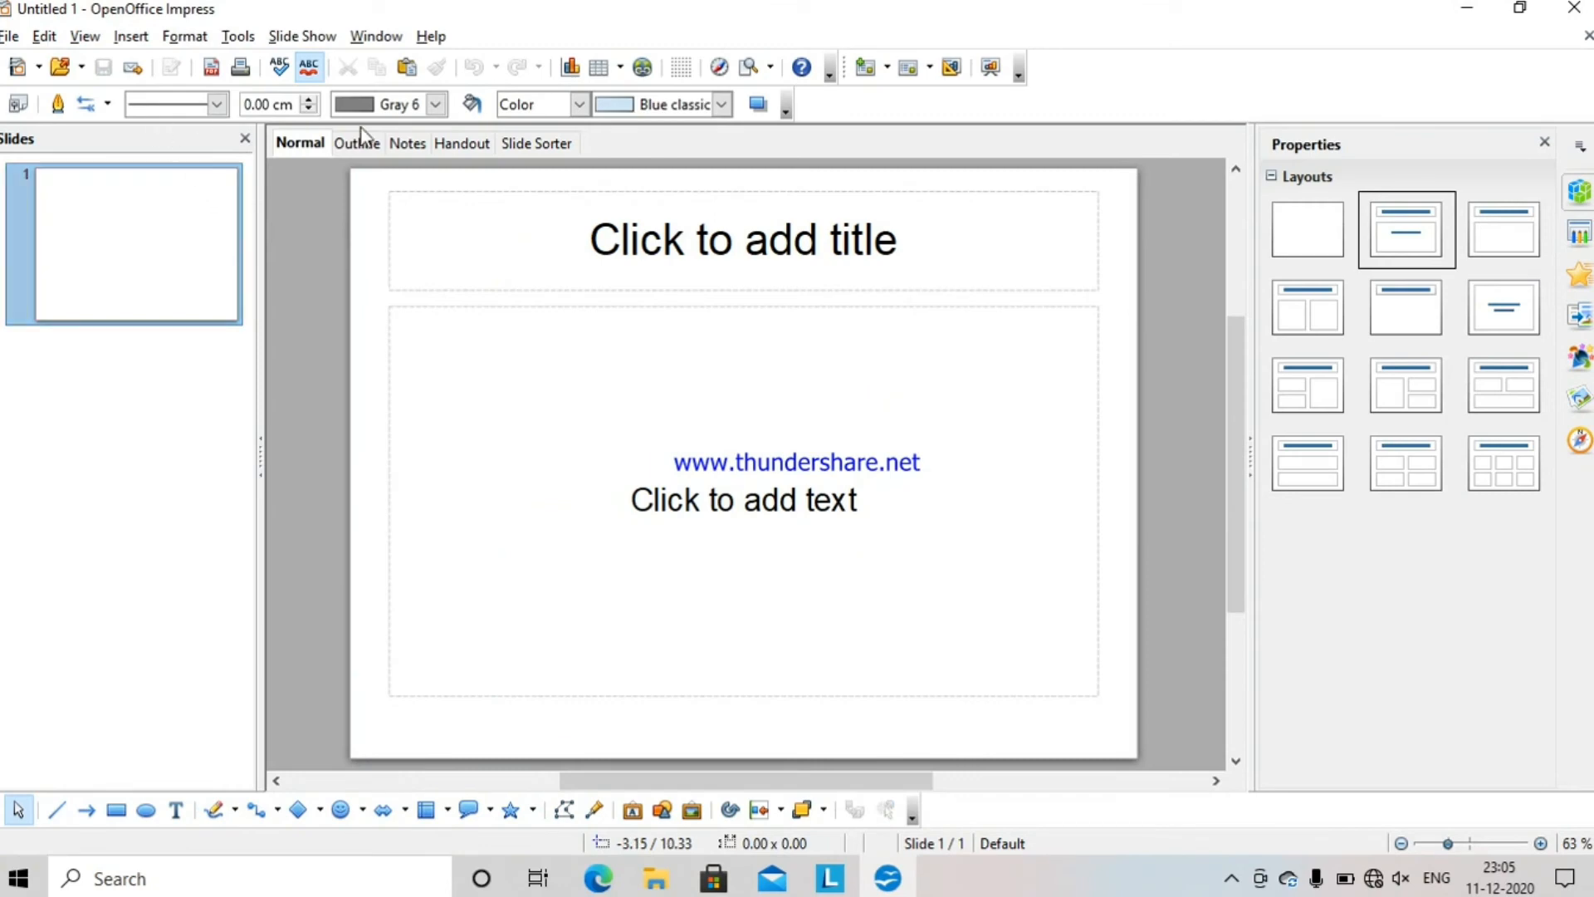
Load the WebSite template from My Templates as a slide design, and leave the Slide Design dialog without applying it
left_click(188, 37)
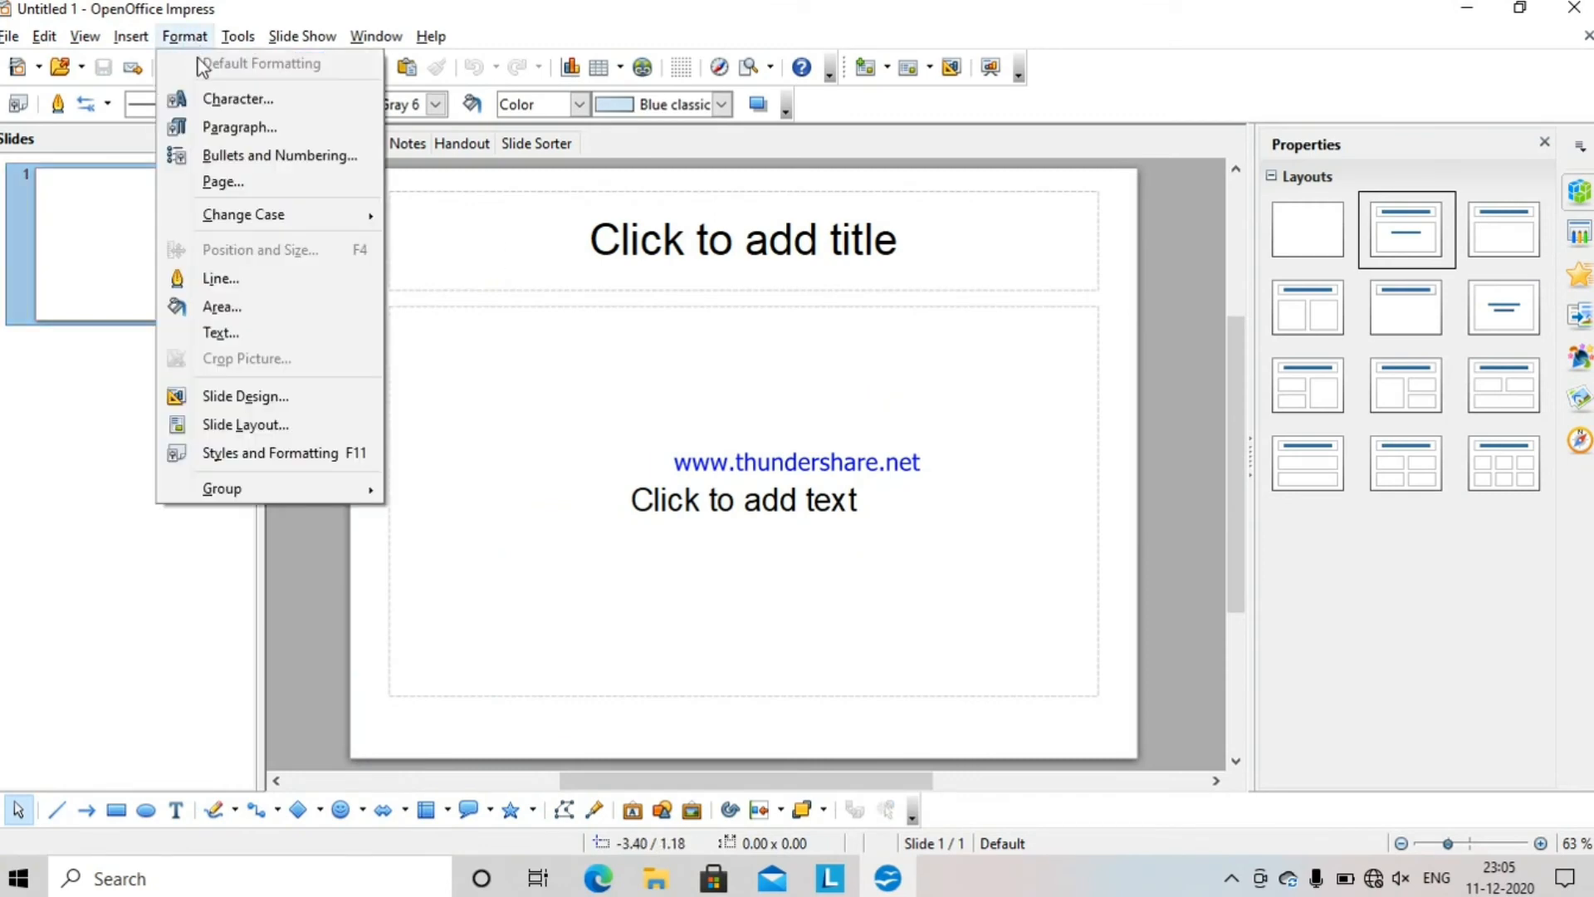
left_click(230, 393)
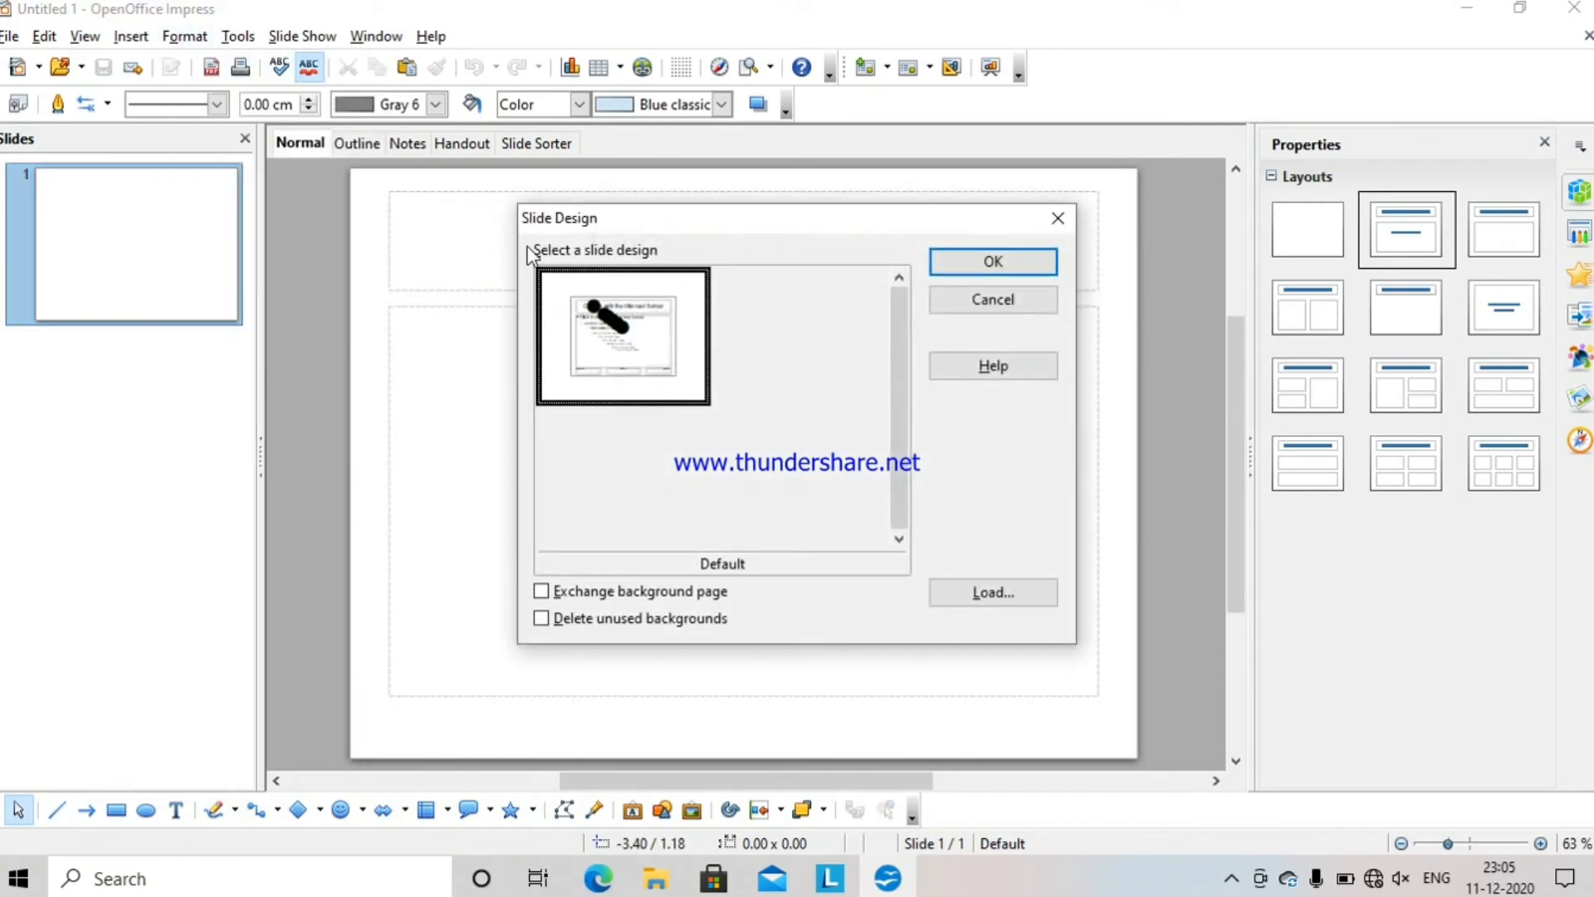
left_click_drag(623, 228, 437, 32)
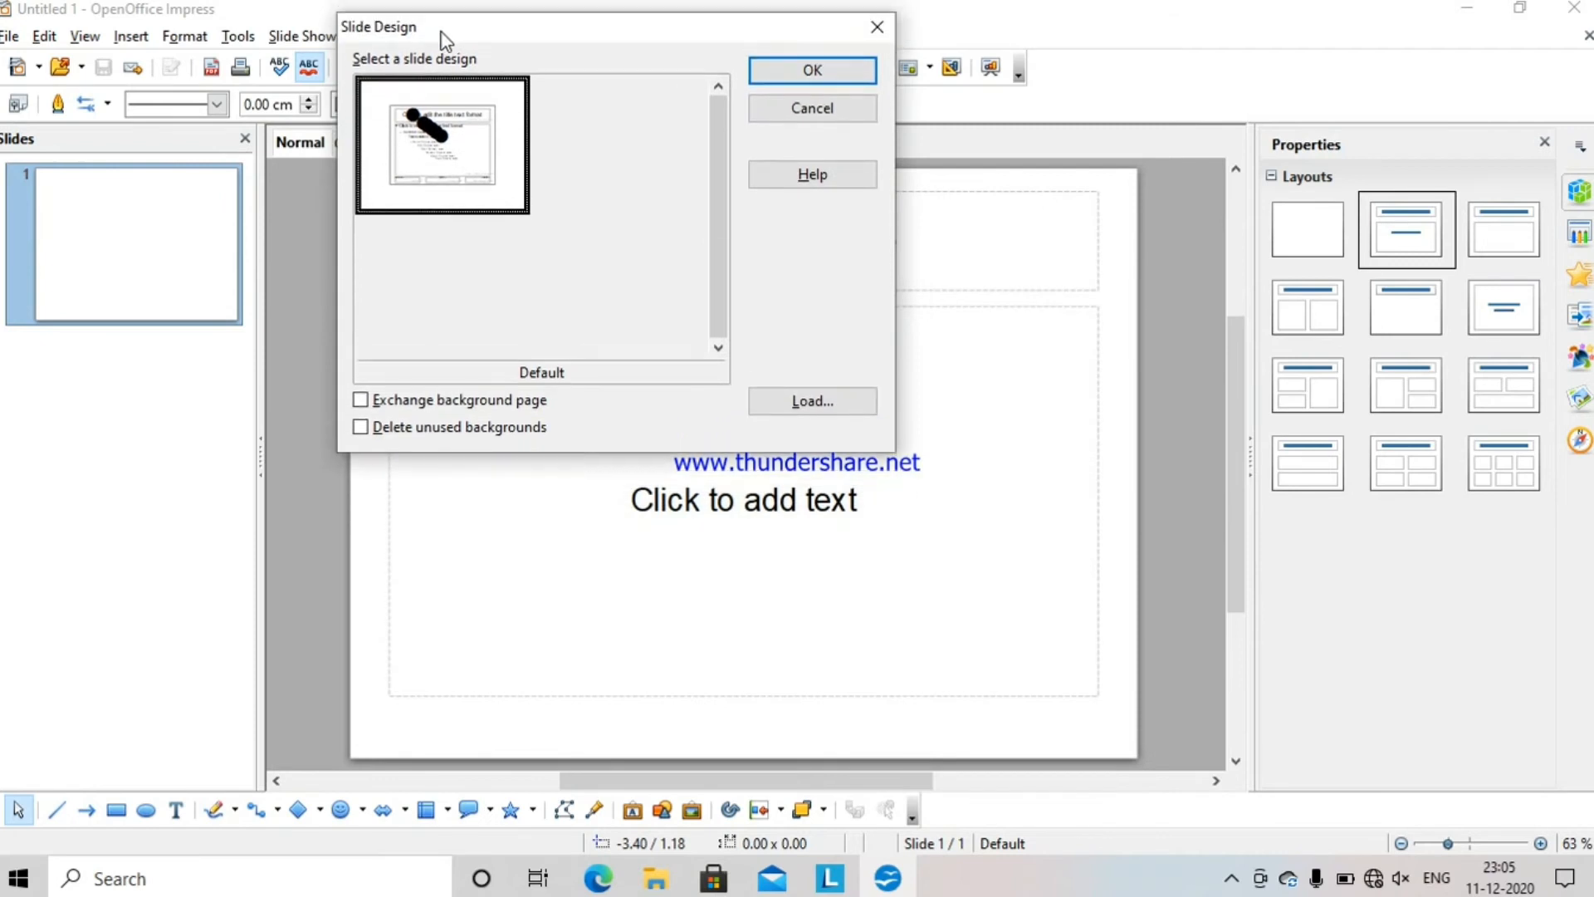
left_click(842, 406)
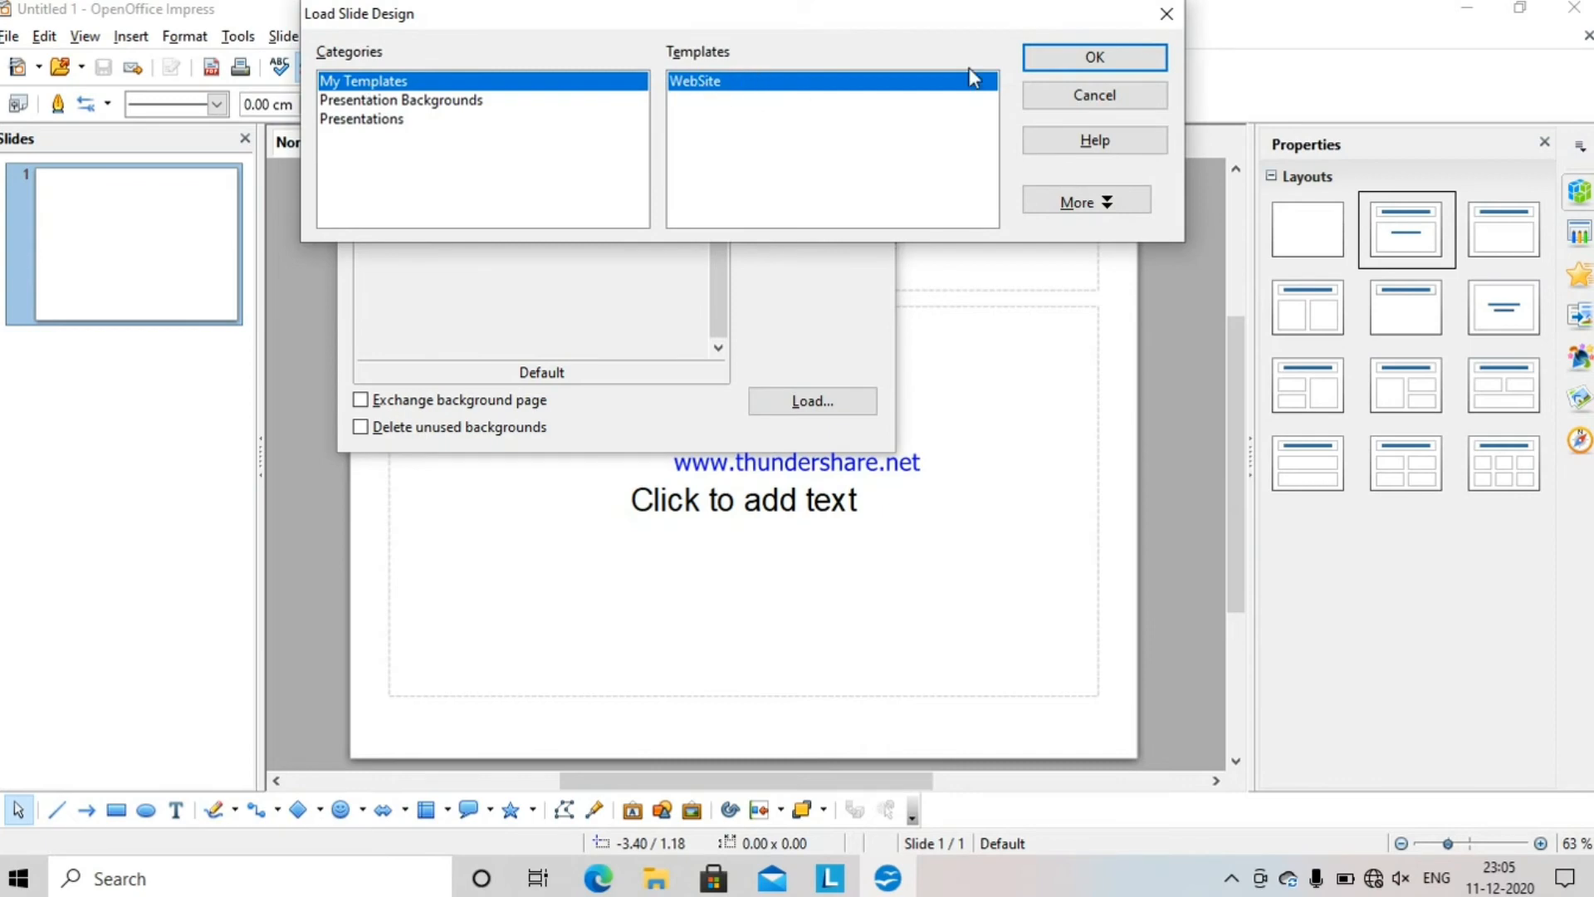
left_click(1063, 62)
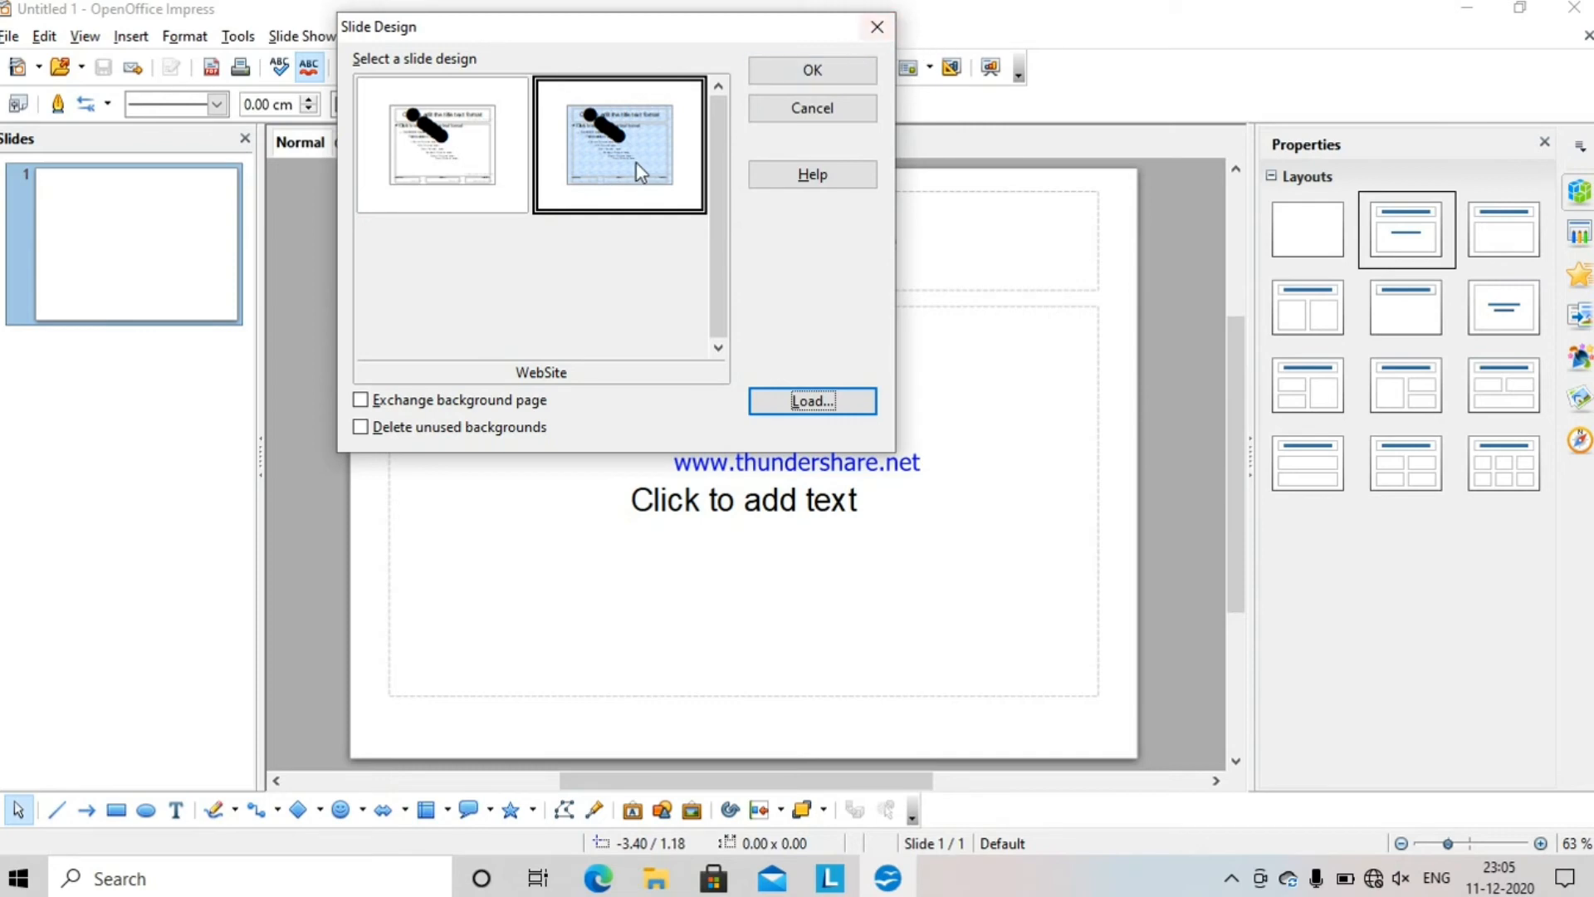
left_click(810, 116)
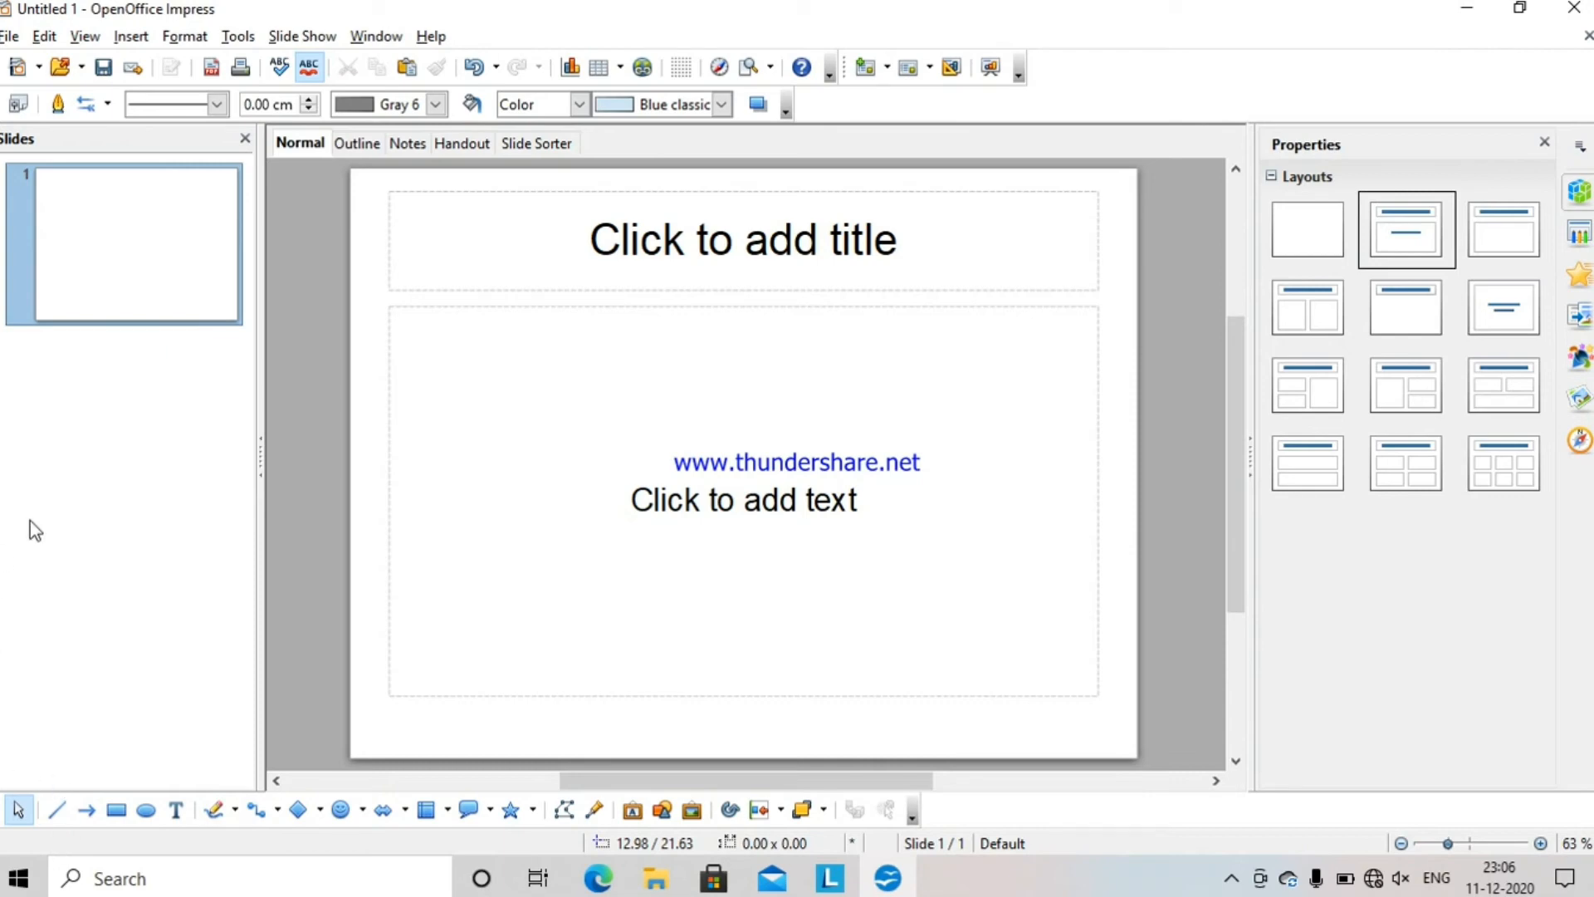
Open Template Management and bring up the available commands for the WebSite template in the My Templates folder
left_click(13, 37)
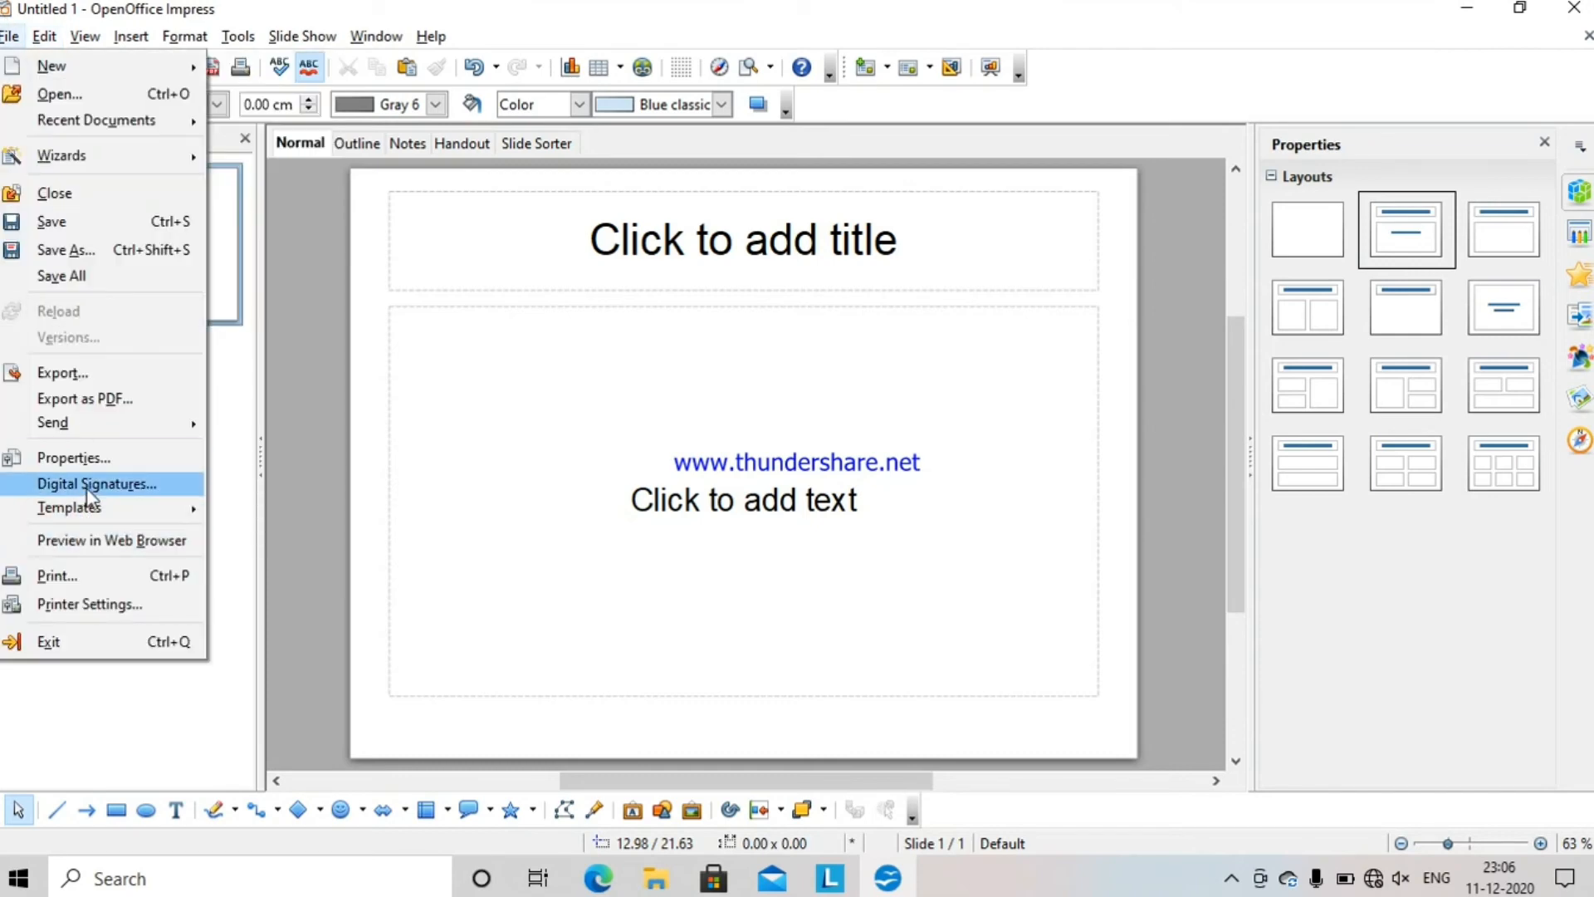
mouse_move(93, 517)
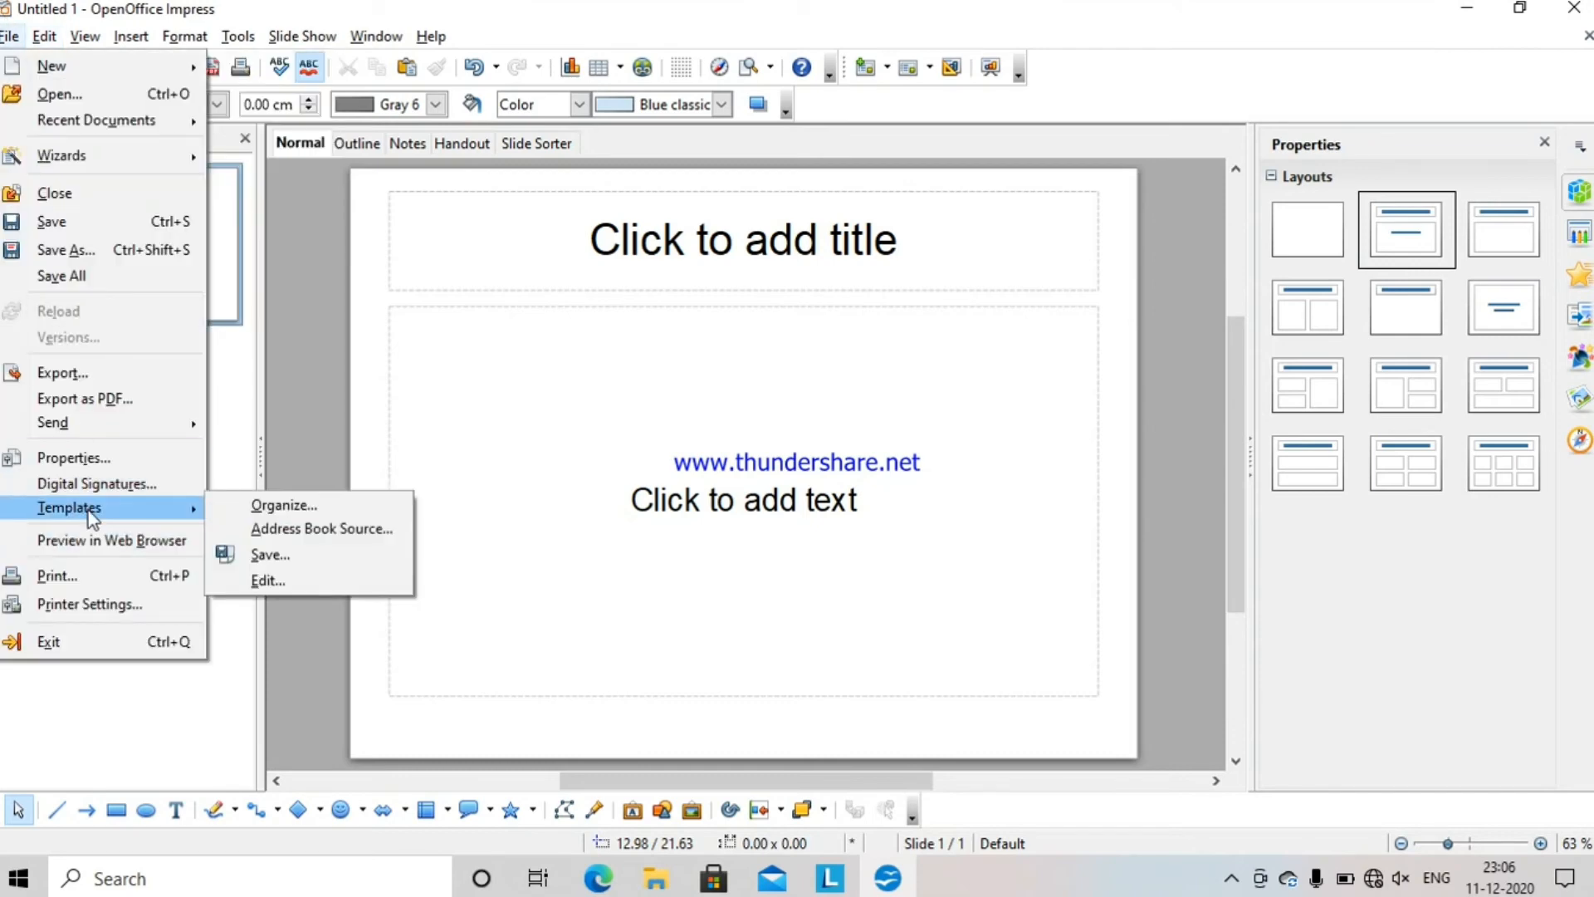
left_click(307, 508)
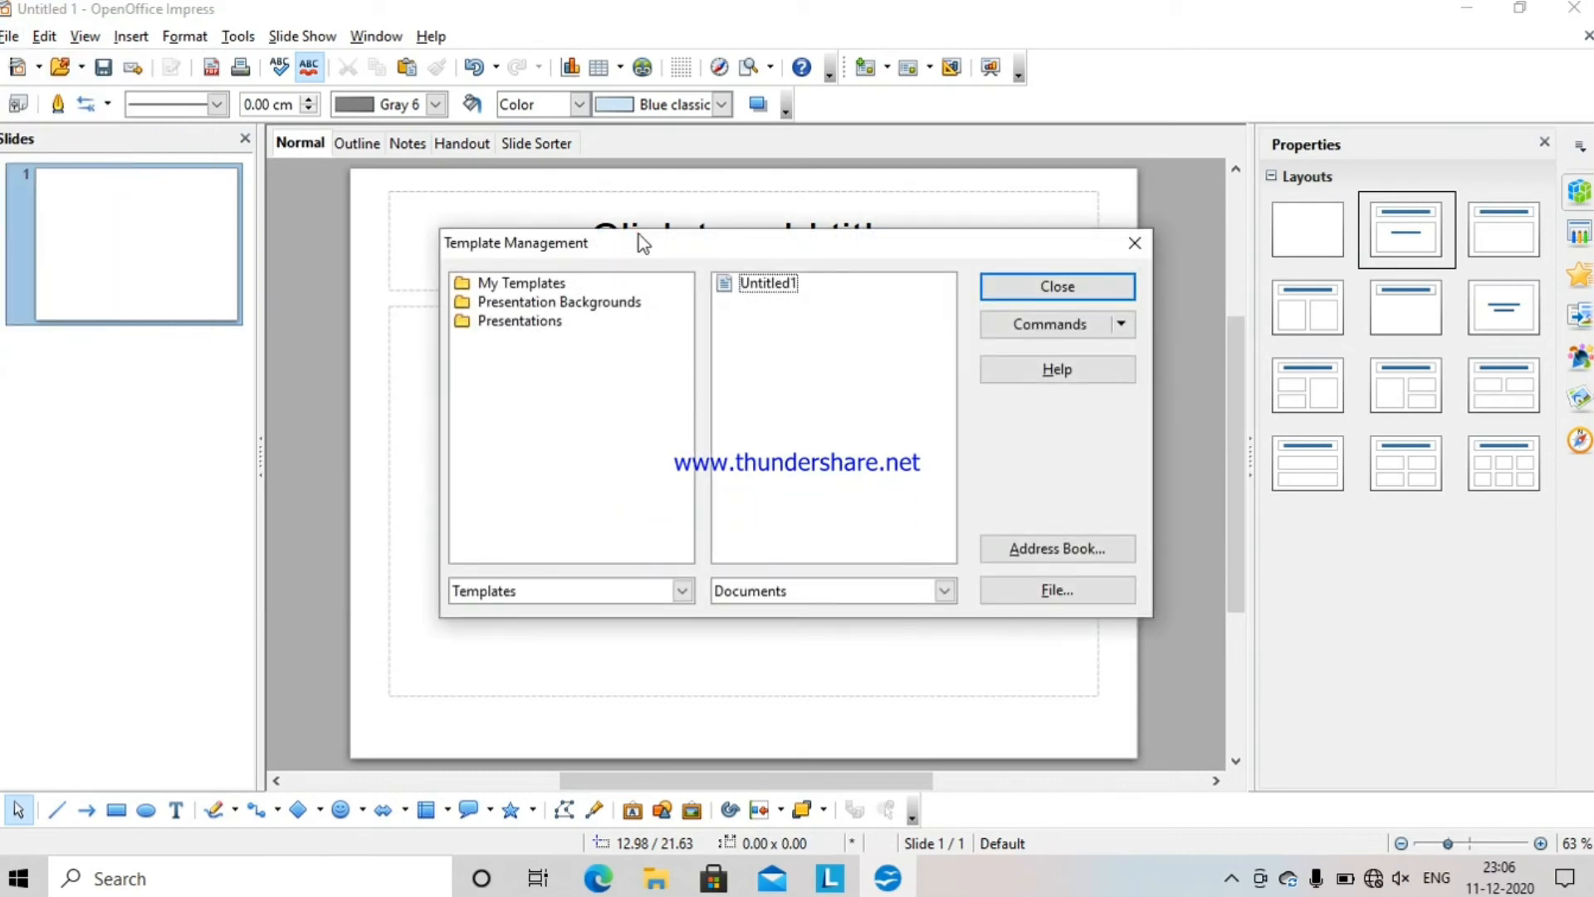
left_click_drag(639, 234, 481, 9)
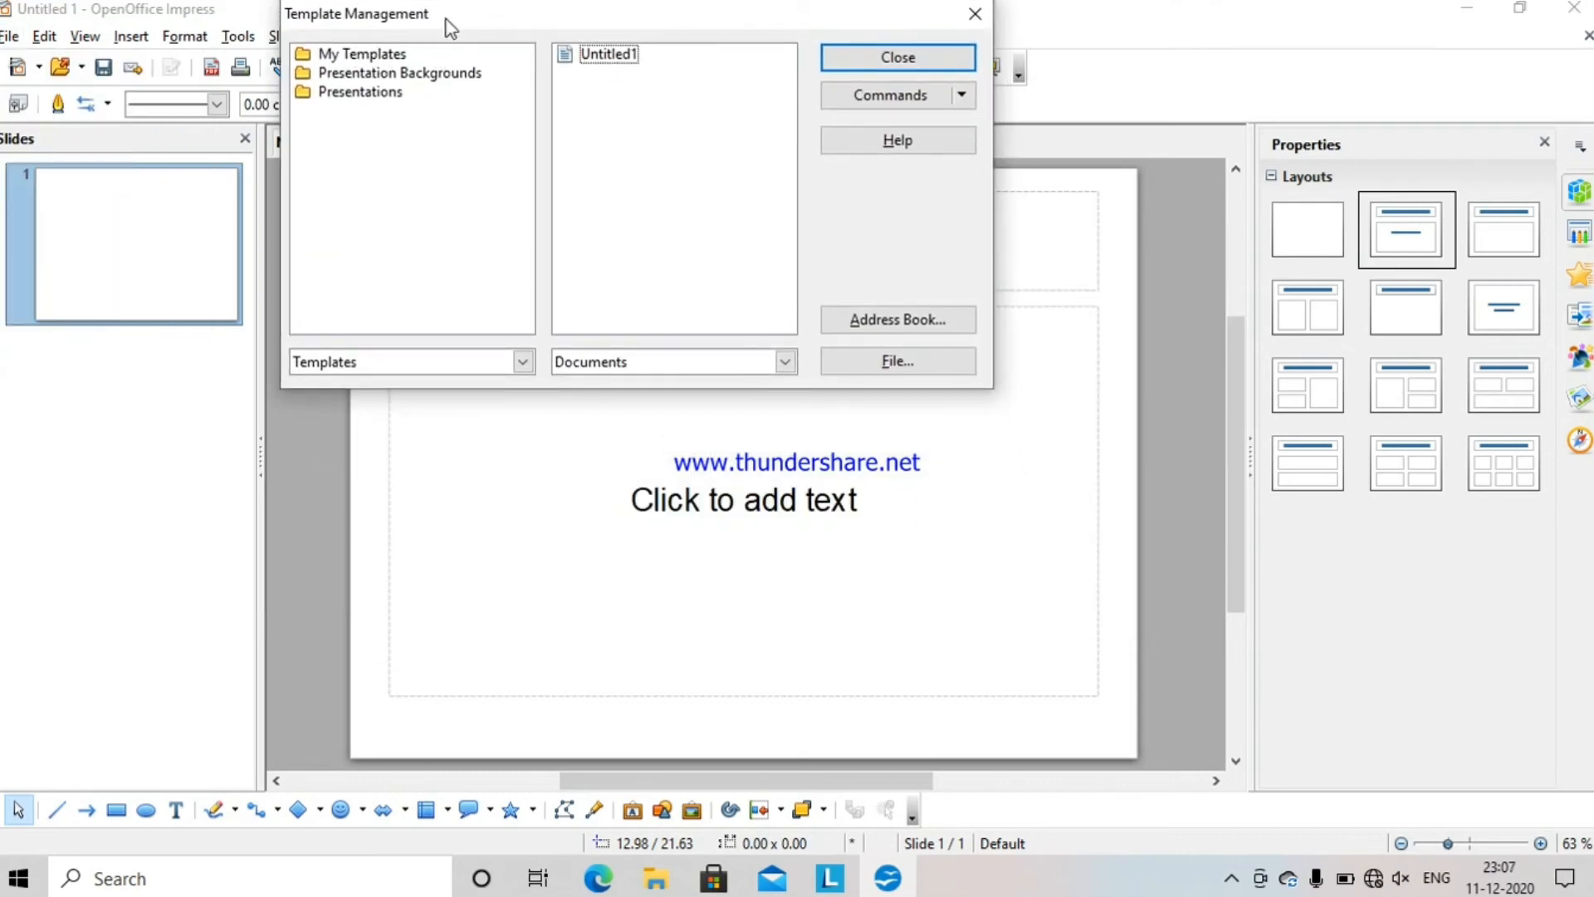
left_click(376, 54)
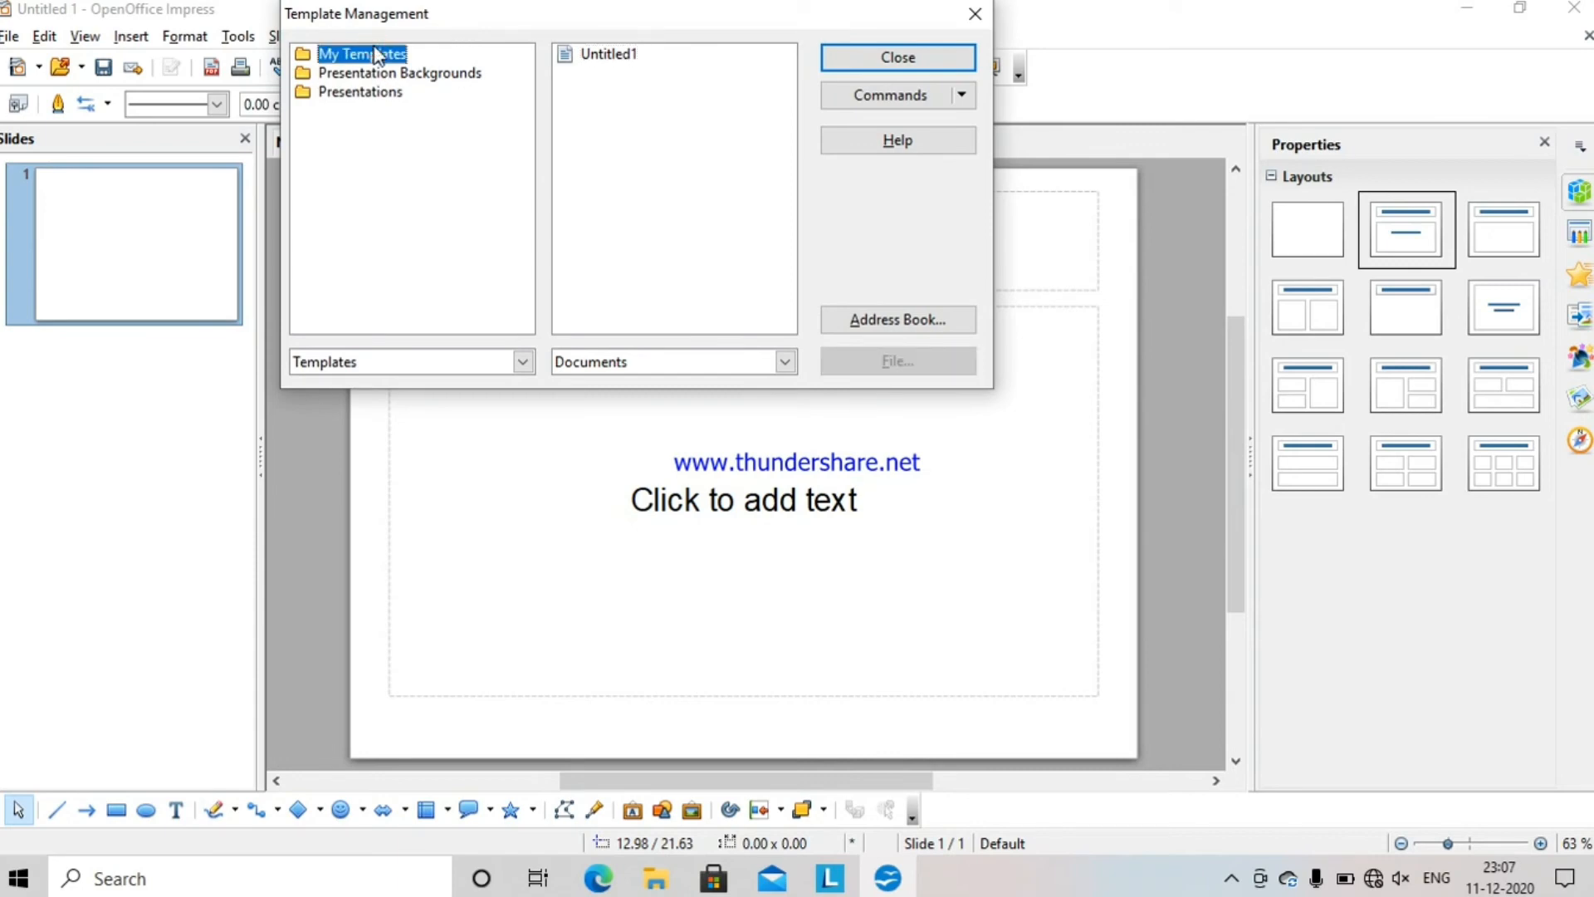
double_click(377, 54)
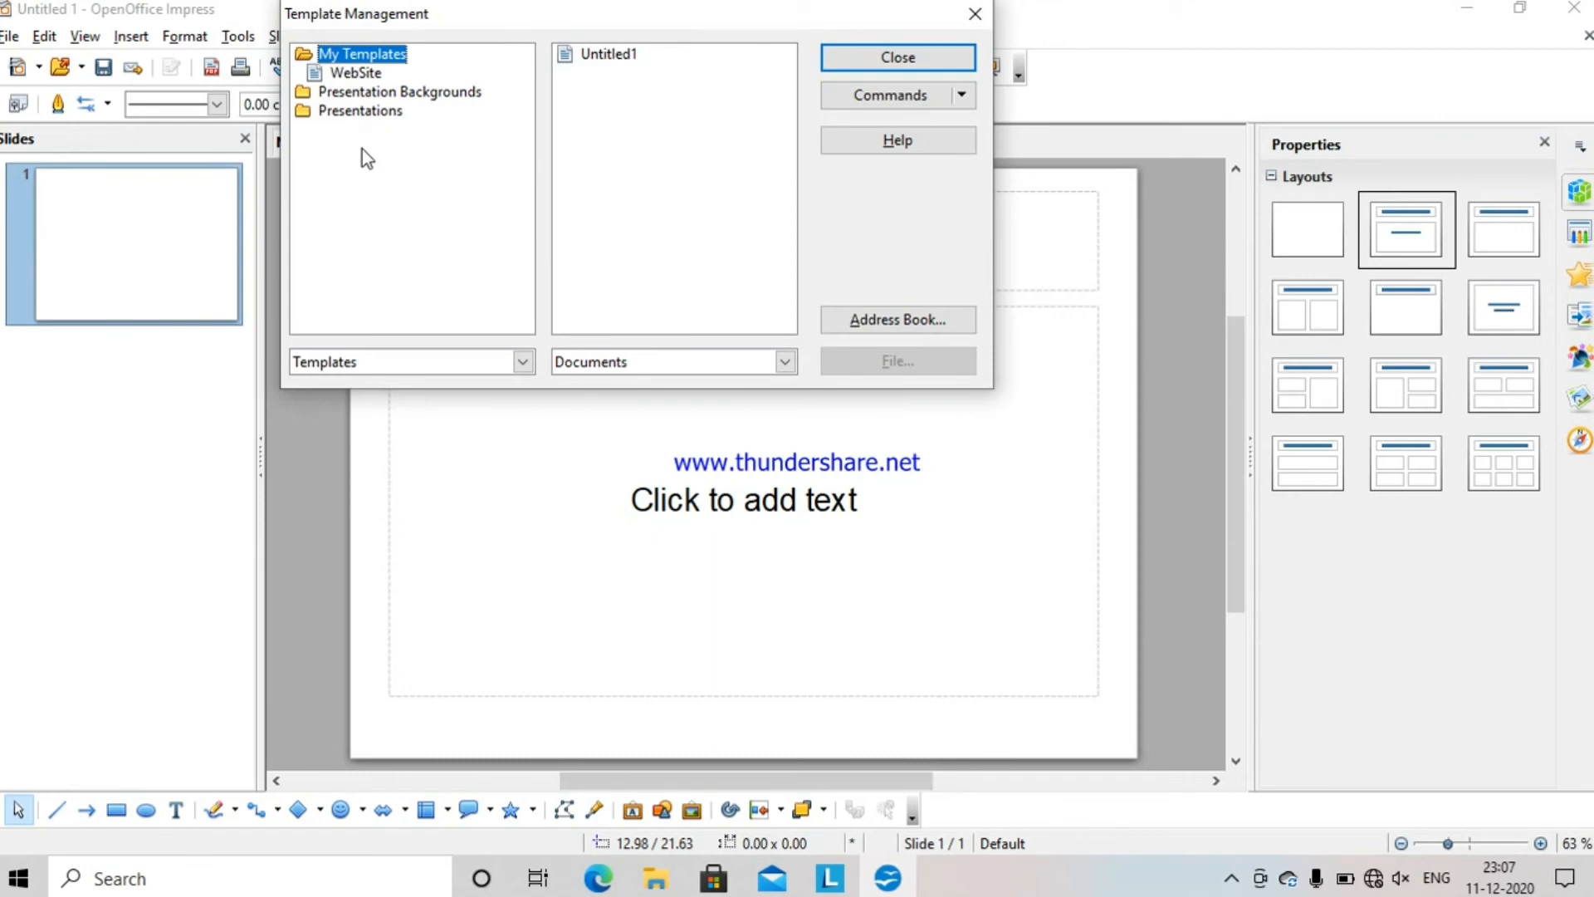
left_click(349, 78)
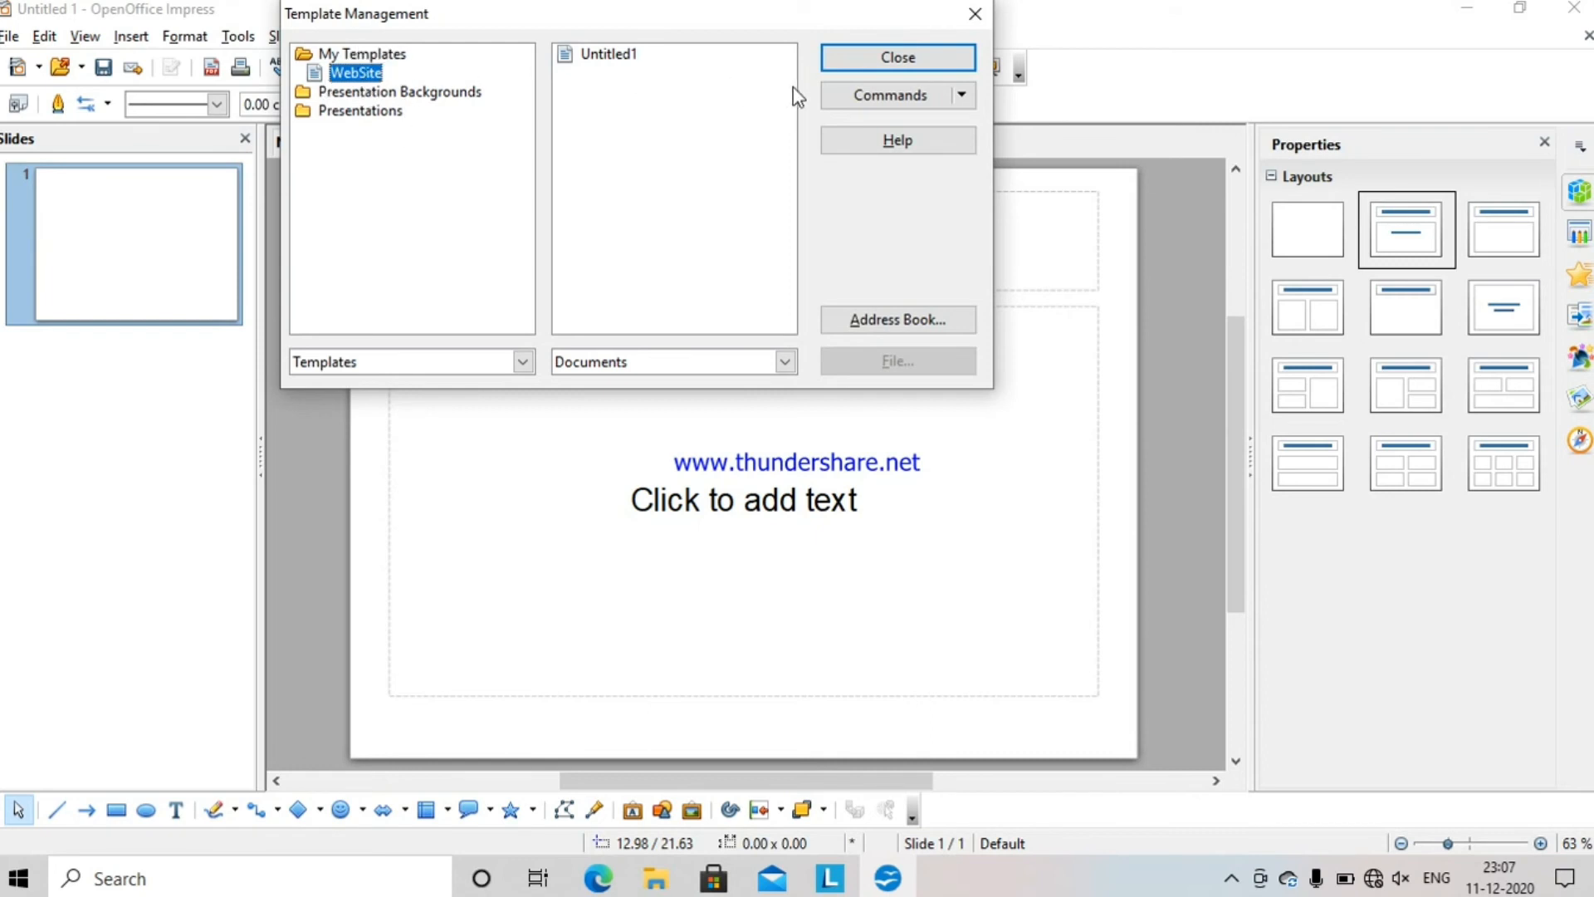
left_click(961, 95)
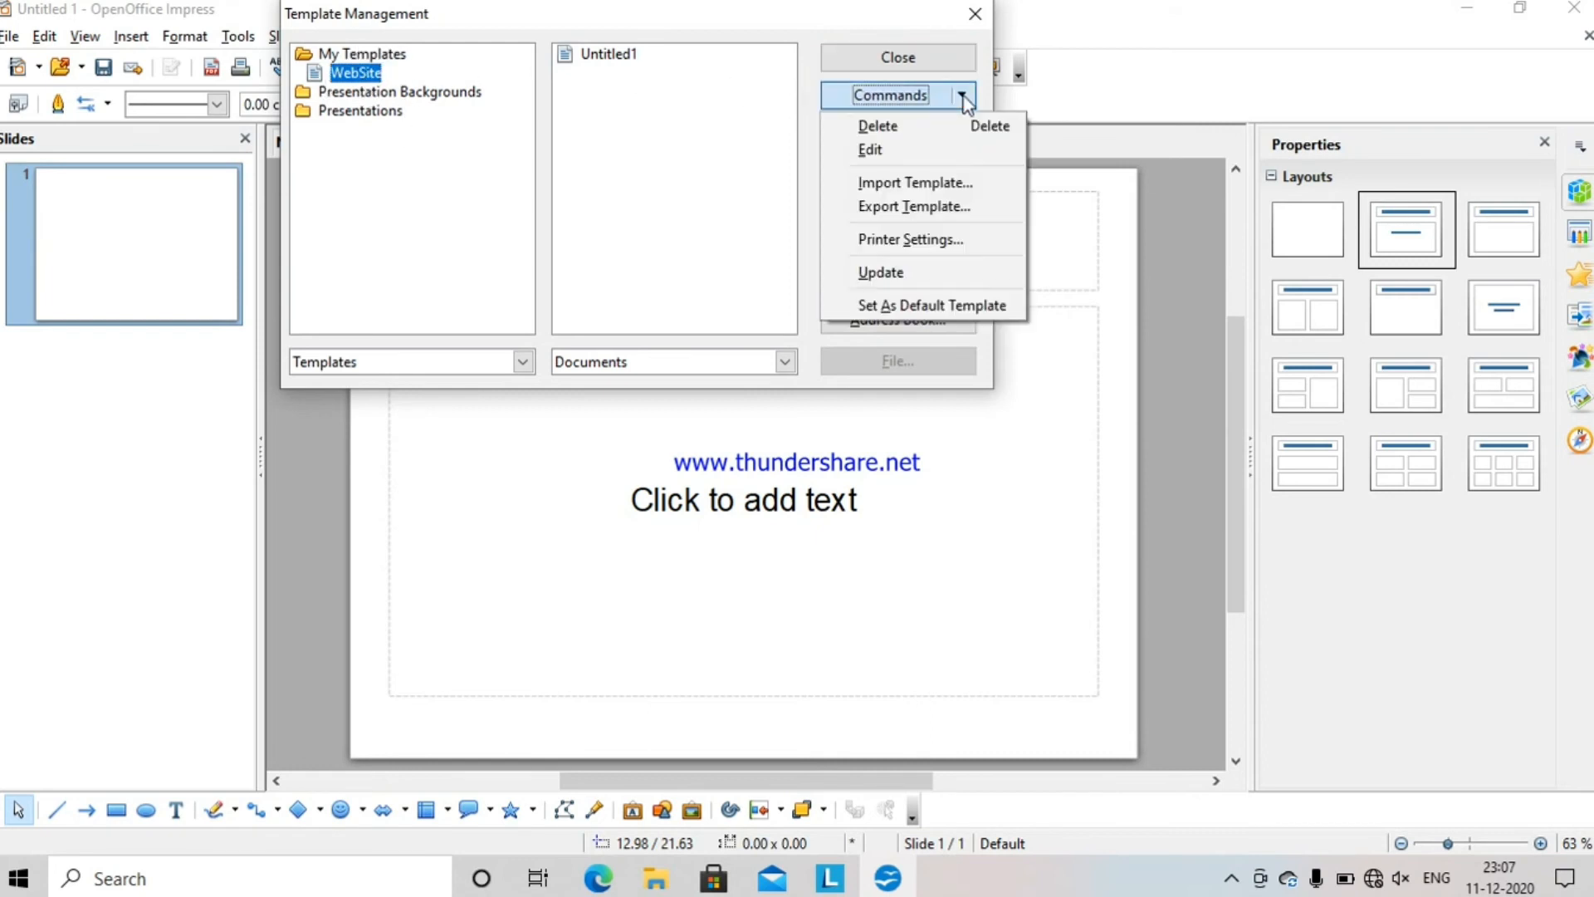